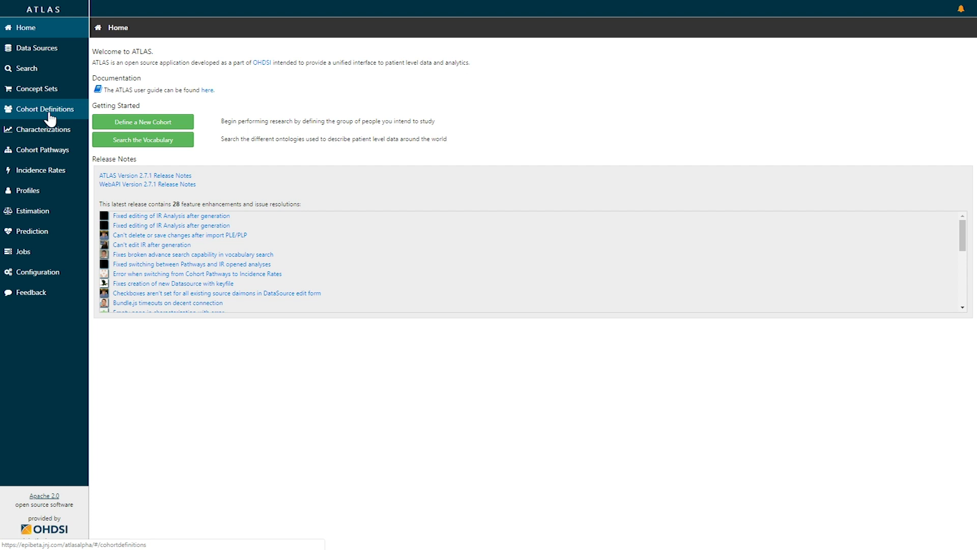
# Start a blank cohort definition from the Cohort Definitions list and select its default name.
pyautogui.click(50, 118)
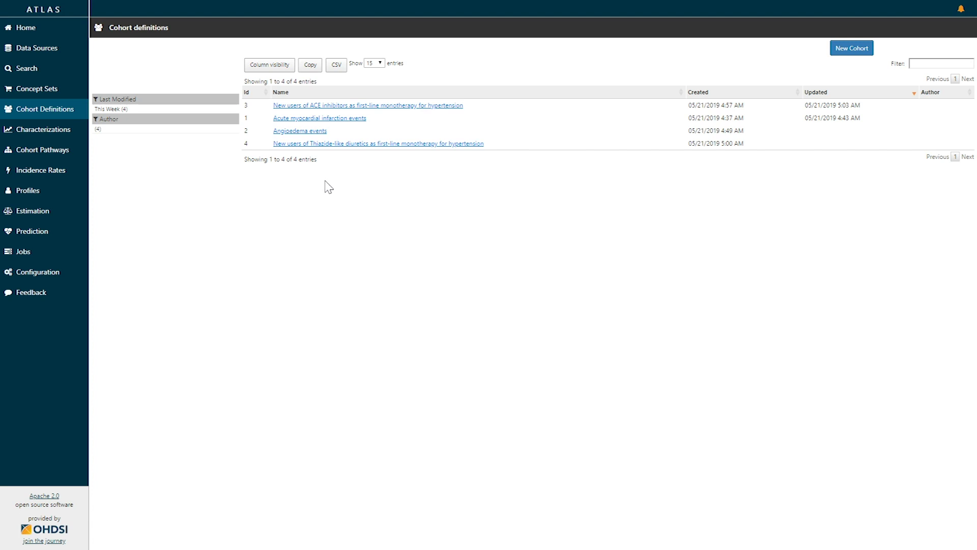
pyautogui.click(842, 57)
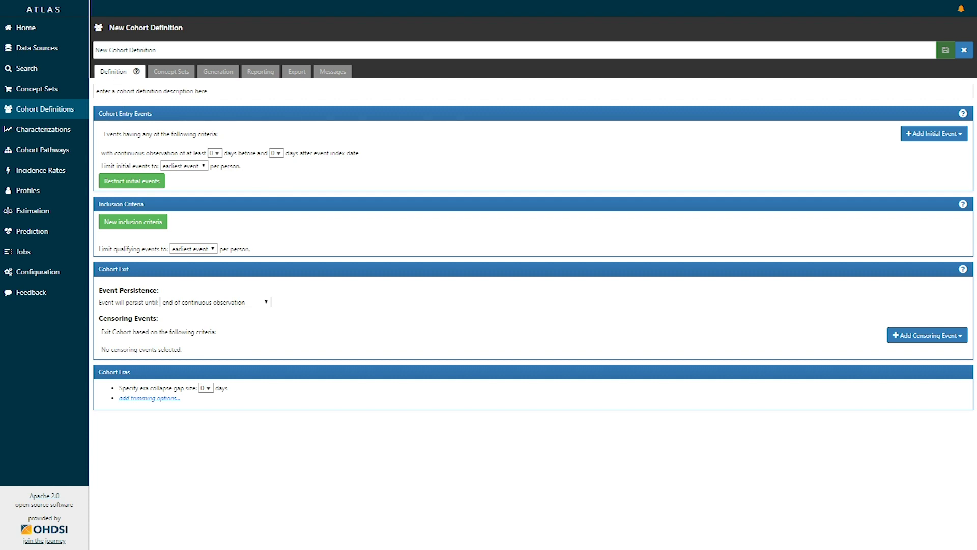
pyautogui.tripleClick(125, 50)
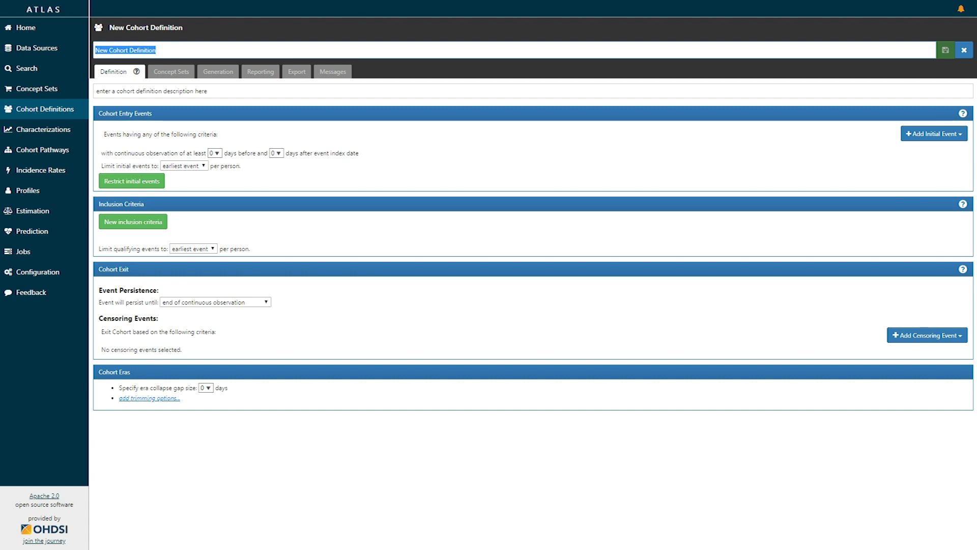
# Title the cohort 'New users of ACE inhibitors who have a prior diagnosis of hypertension' and save it.
pyautogui.write('New users of')
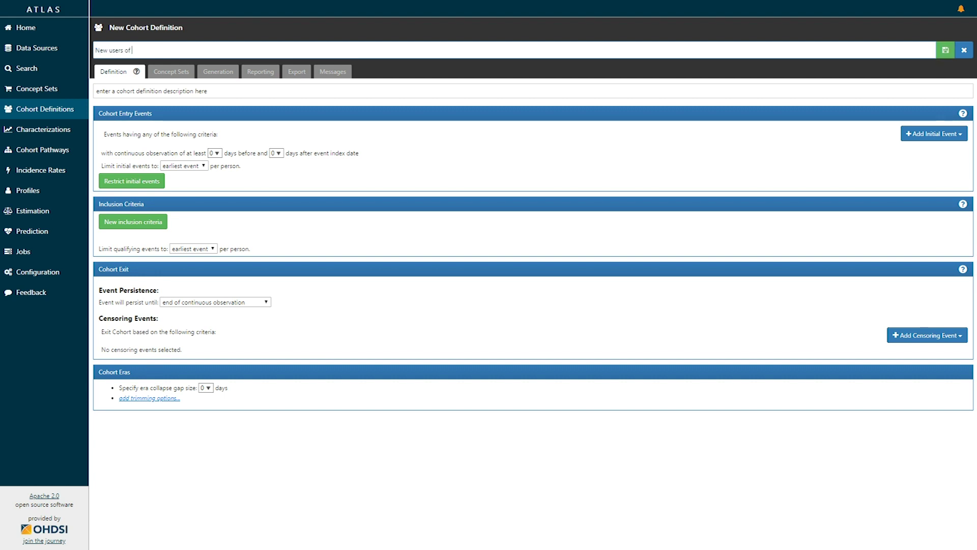
pyautogui.write(' ACE inhibitor')
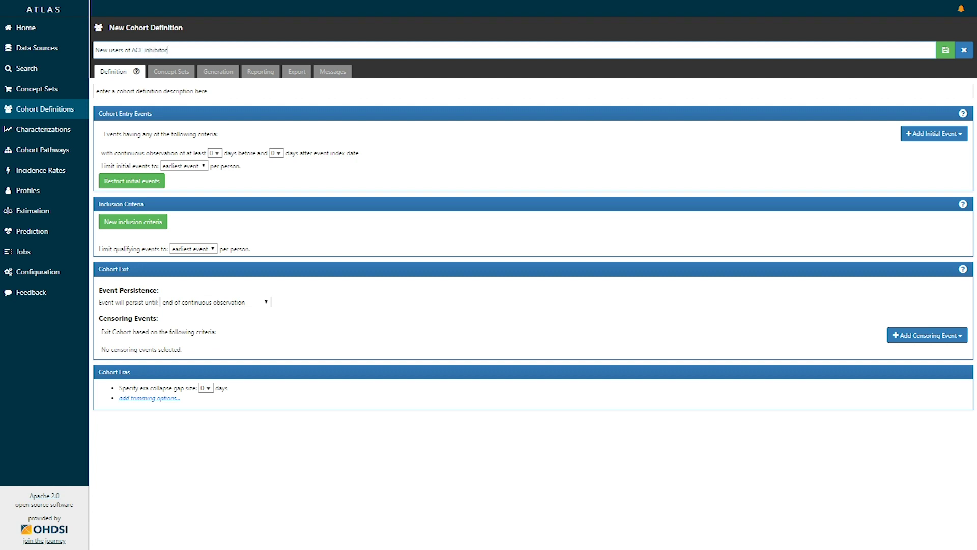
pyautogui.write('s who have a prior diagnosis')
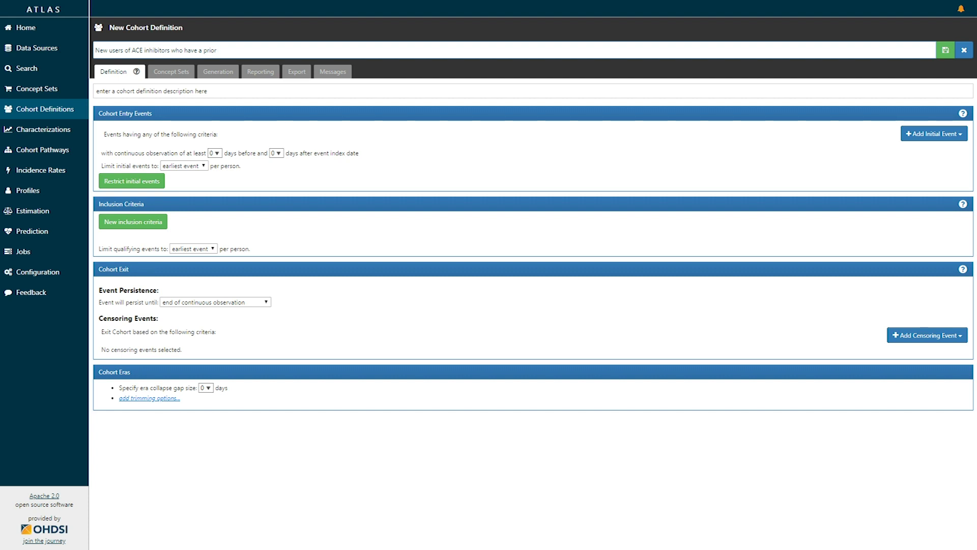
pyautogui.write(' of hypertension')
pyautogui.click(944, 53)
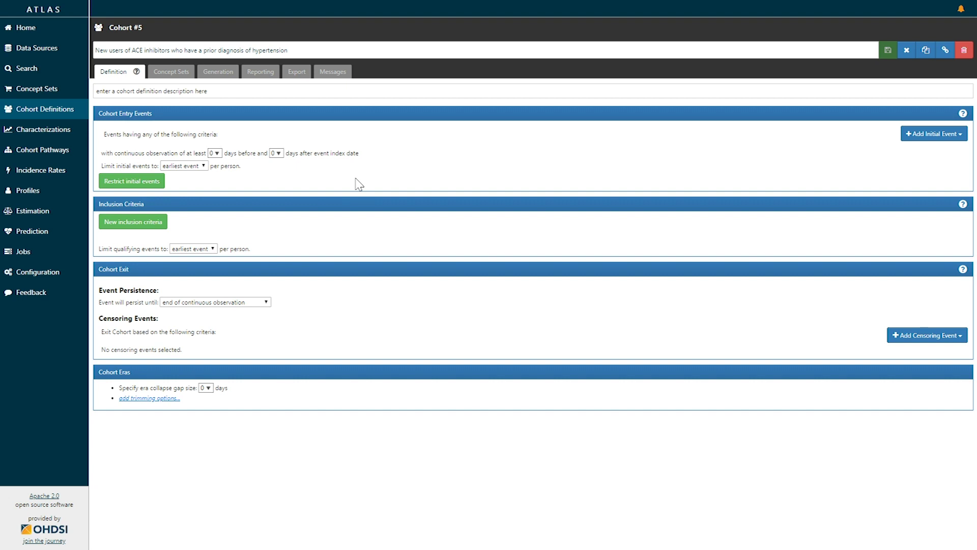
# Once Cohort #5 is saved, bring up the list of initial event types.
pyautogui.click(931, 139)
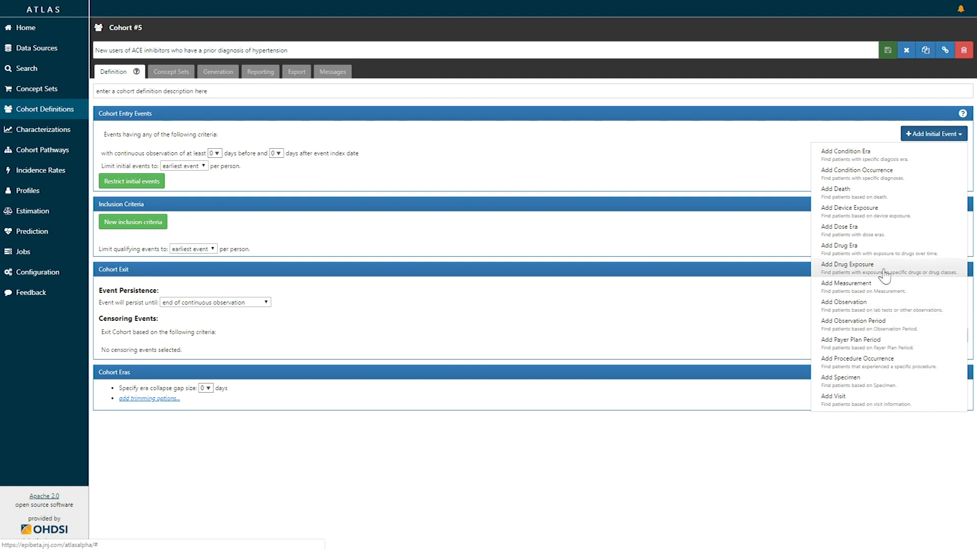
# Add a Drug Exposure entry event and choose to import its concept set from the repository.
pyautogui.click(847, 265)
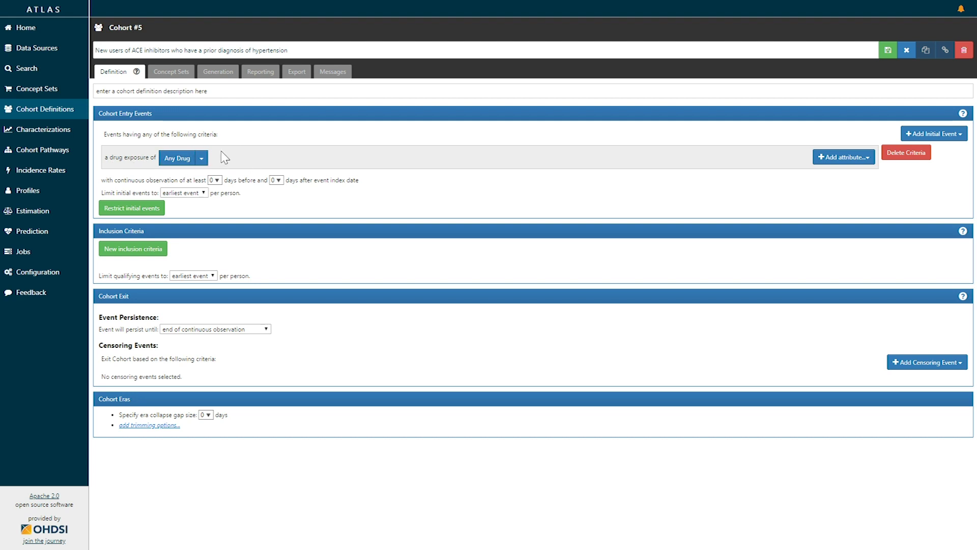
pyautogui.click(201, 159)
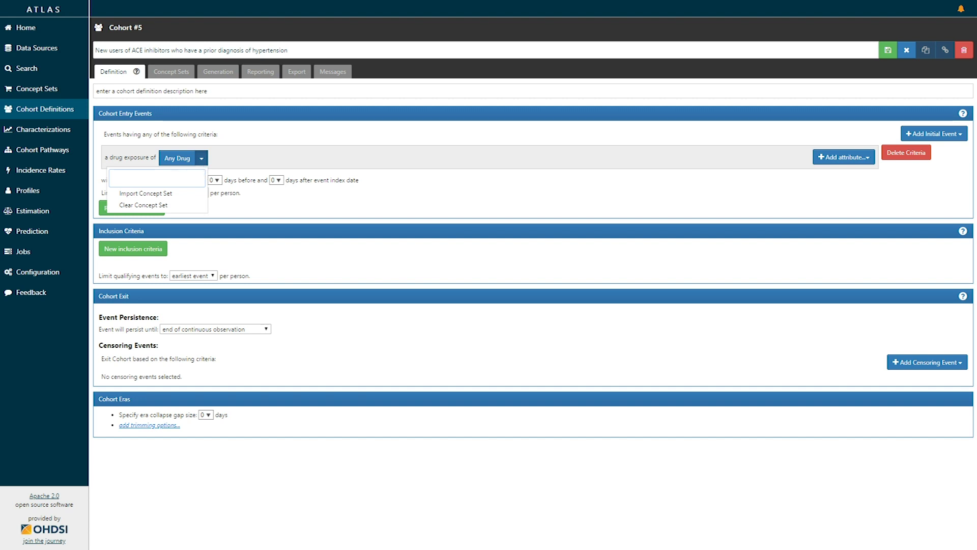
pyautogui.click(172, 196)
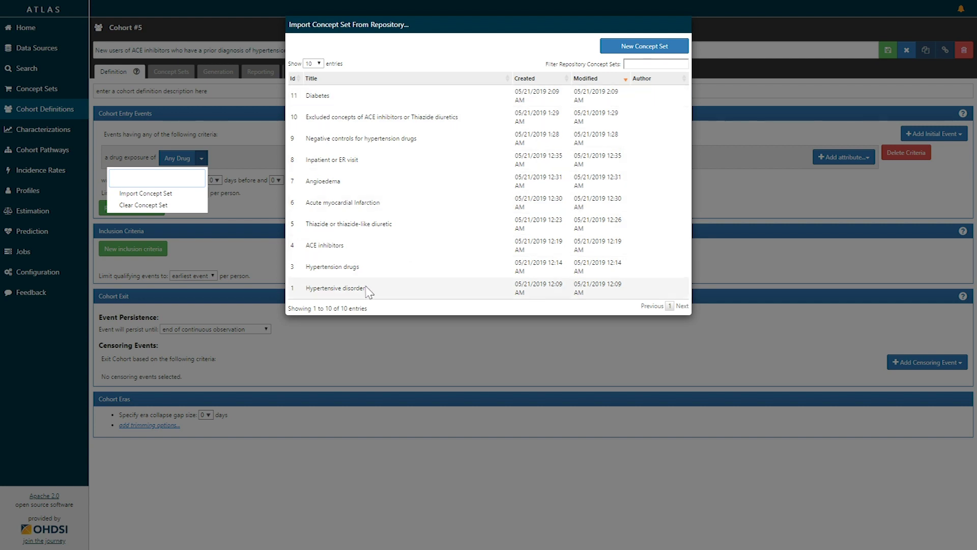
# Sort the repository by title, filter on 'ACE', and use the ACE inhibitors concept set for the exposure.
pyautogui.click(359, 80)
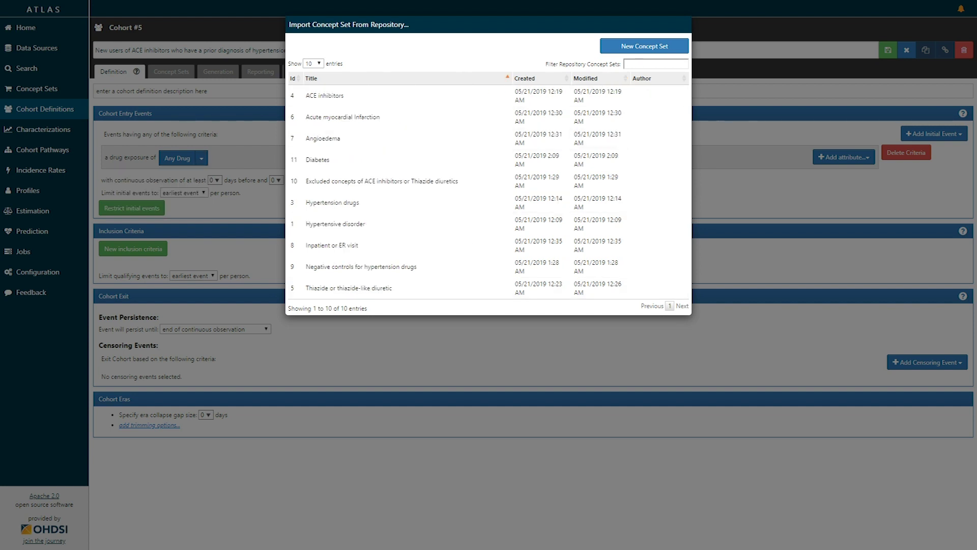
pyautogui.click(636, 64)
pyautogui.write('ACE')
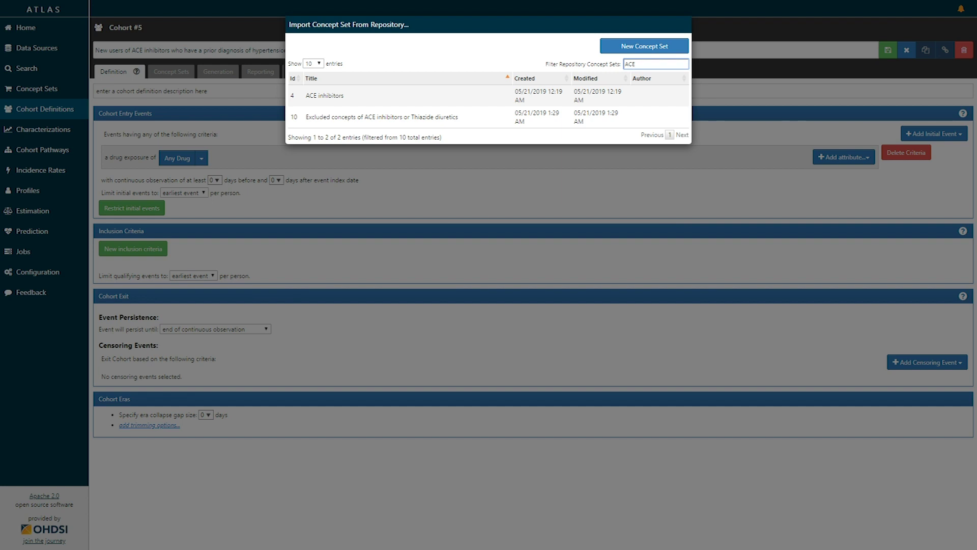
pyautogui.click(342, 97)
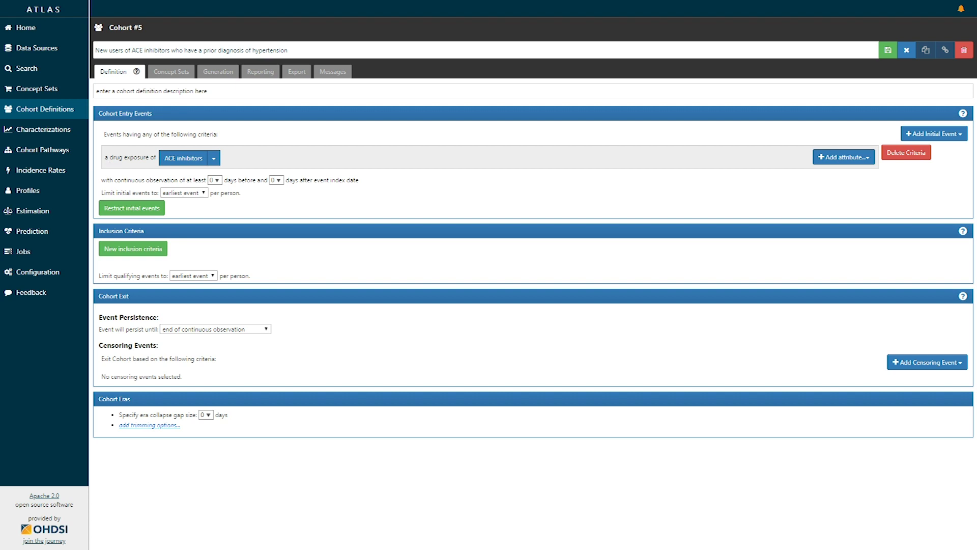
pyautogui.click(214, 161)
pyautogui.moveTo(207, 195)
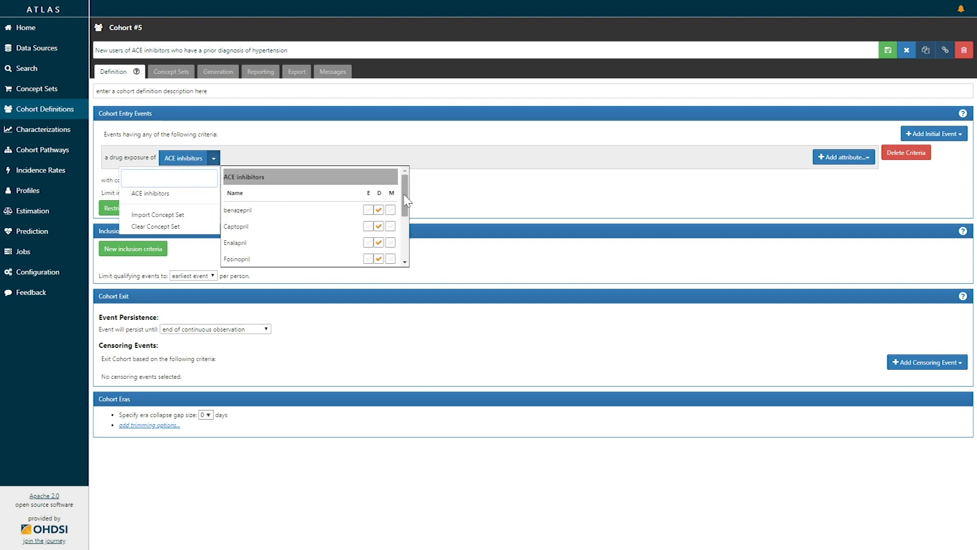
pyautogui.moveTo(405, 200); pyautogui.dragTo(432, 184)
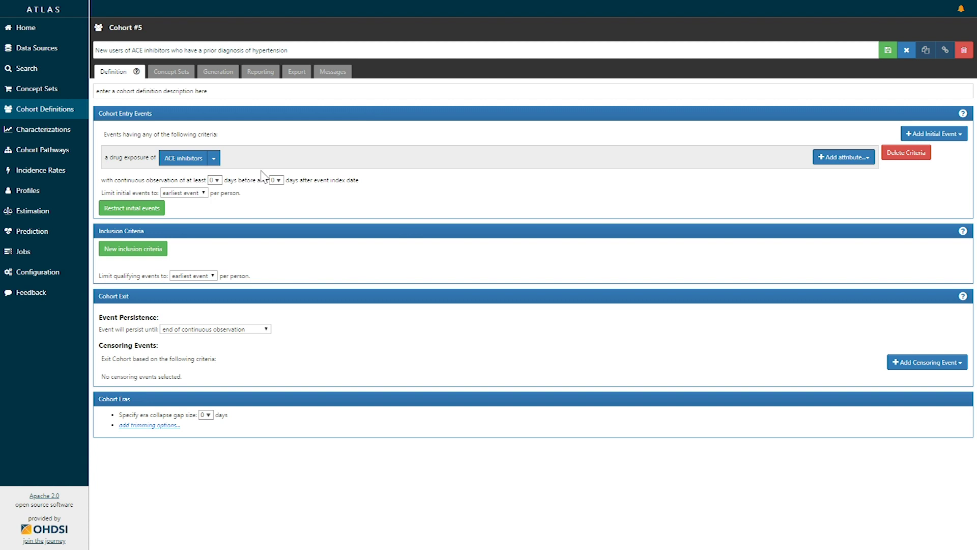
# Restrict the ACE inhibitor exposure to first use in history and add an age Greater Than criterion.
pyautogui.click(851, 163)
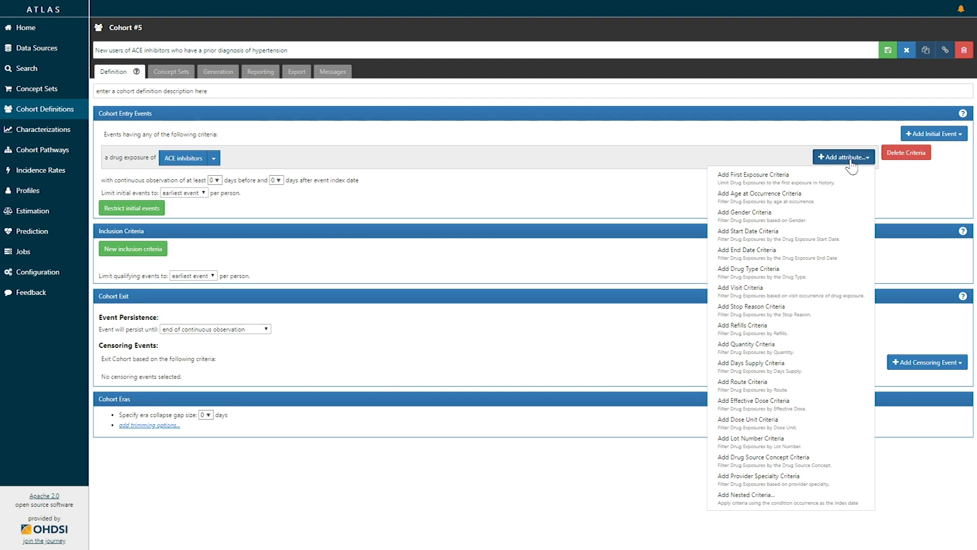
pyautogui.click(830, 184)
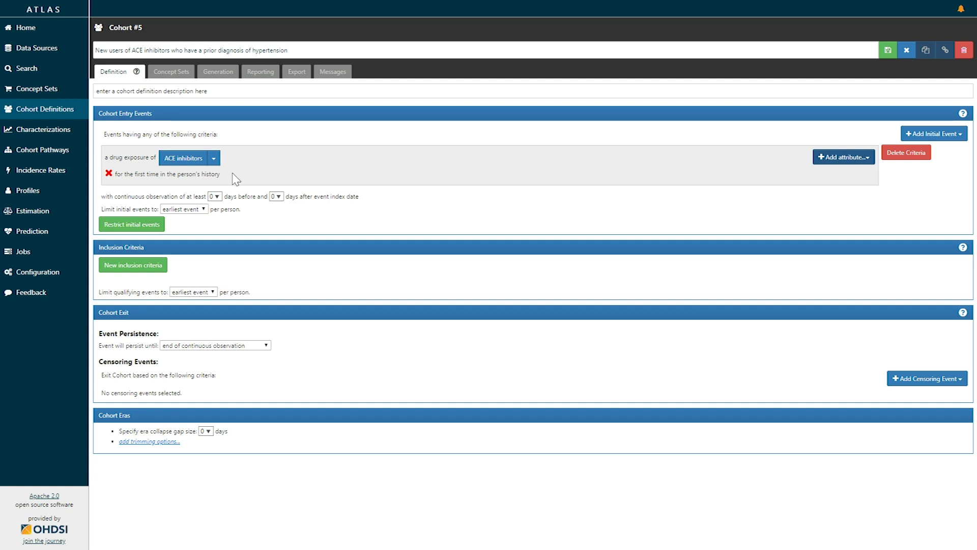
pyautogui.click(853, 157)
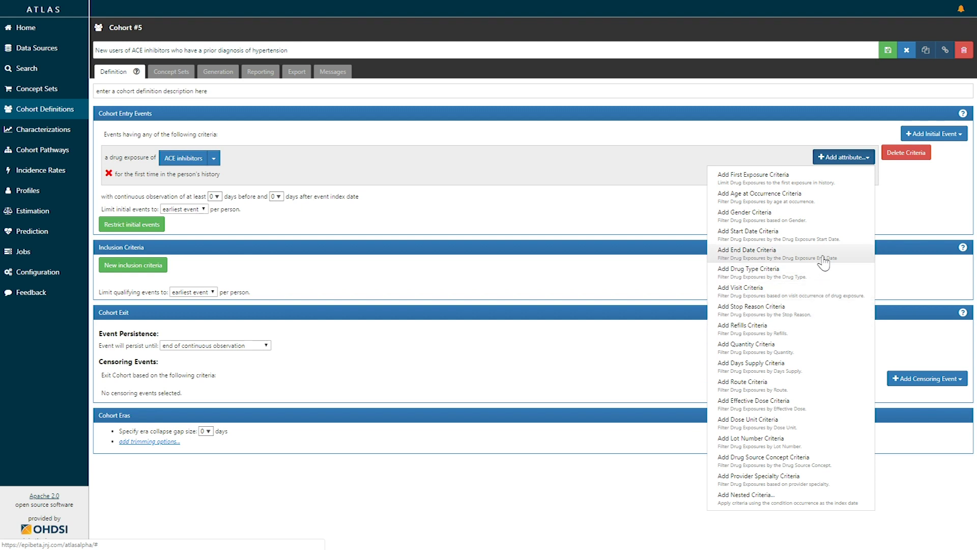
pyautogui.click(823, 203)
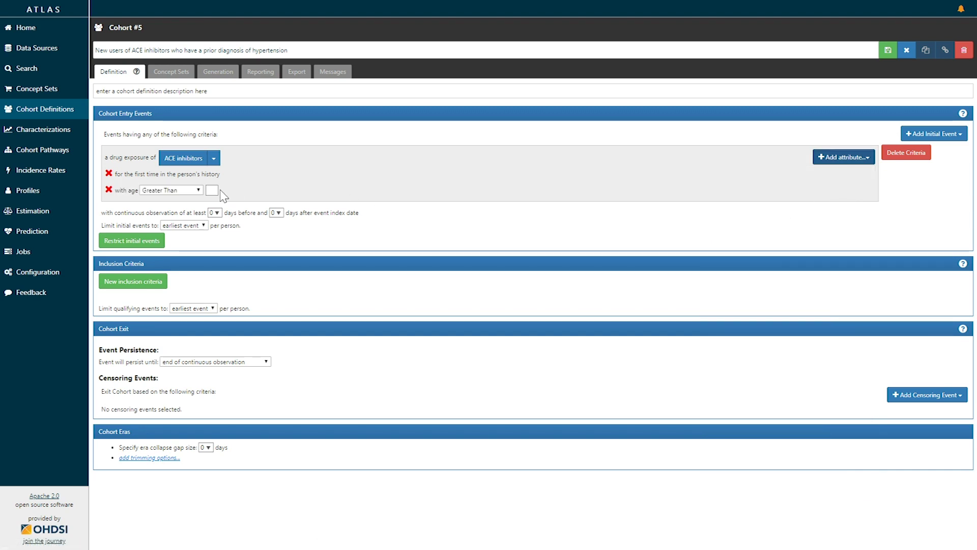
# Set the age threshold to 18 and add an occurrence start date criterion.
pyautogui.write('18')
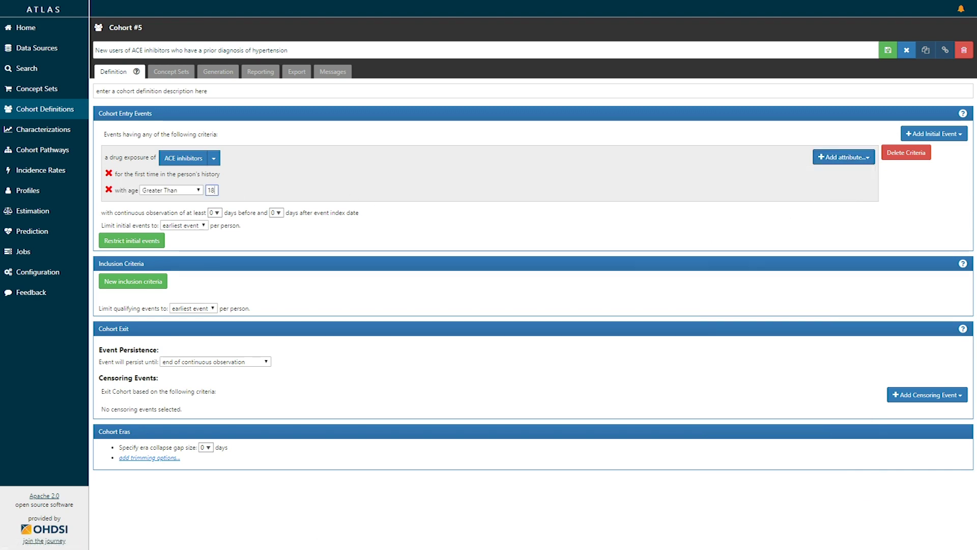
pyautogui.click(839, 158)
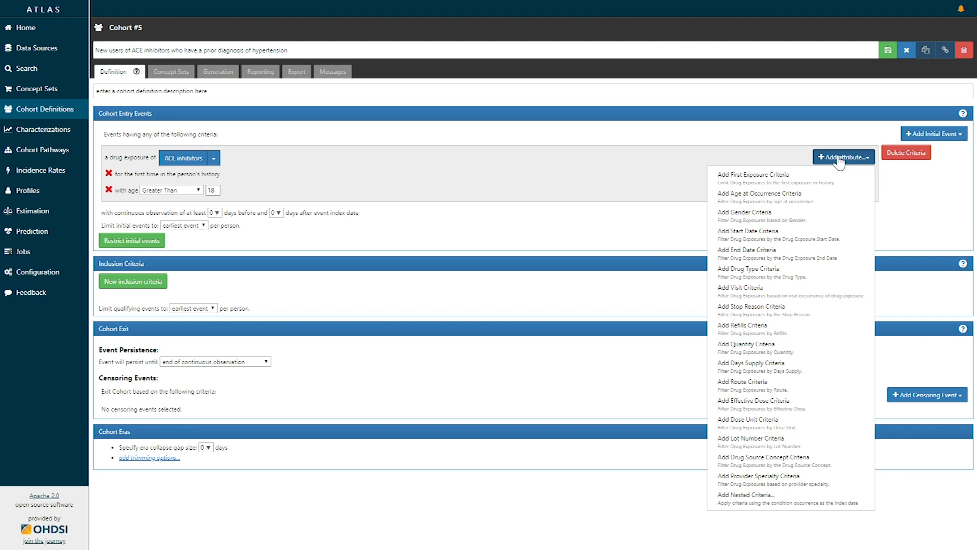
pyautogui.click(831, 235)
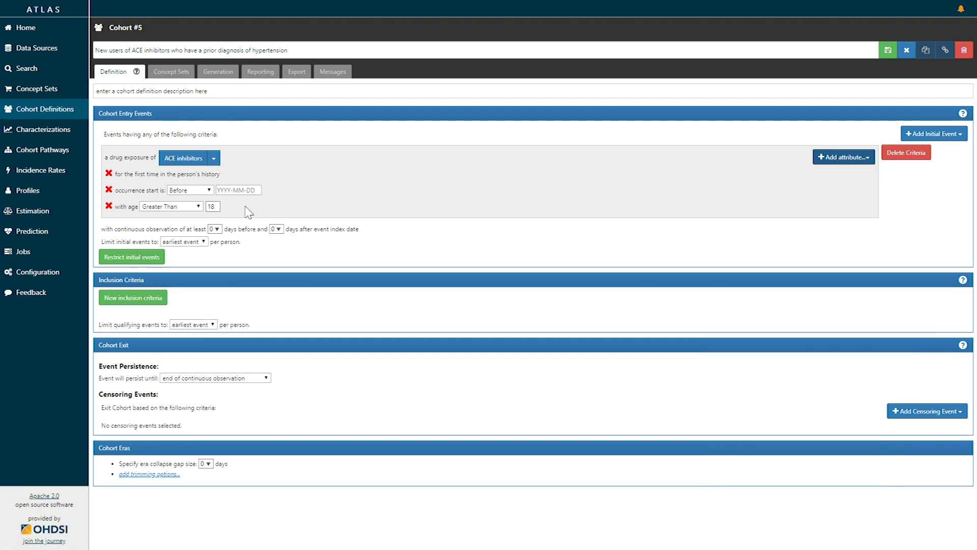
# Make the occurrence start date After 2000-01-01.
pyautogui.click(190, 190)
pyautogui.click(188, 236)
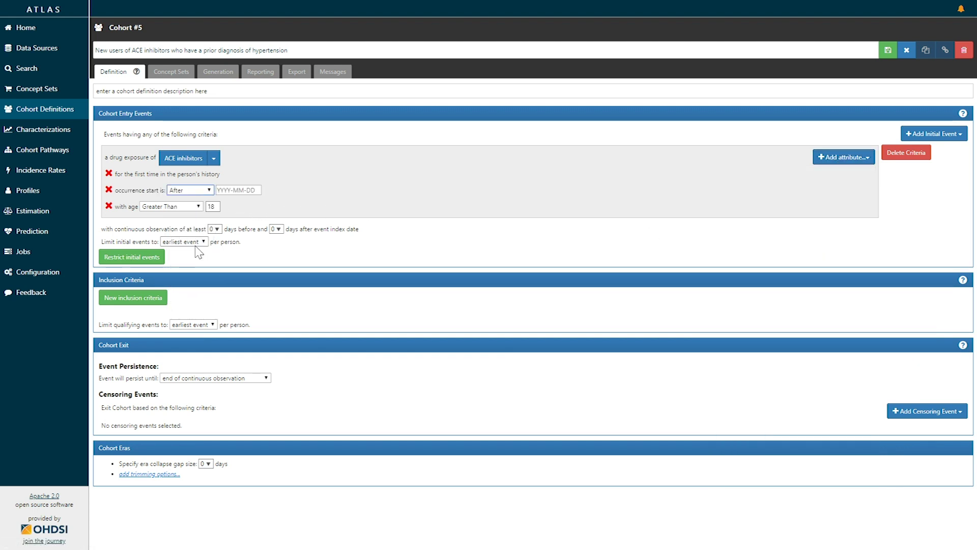
pyautogui.click(237, 190)
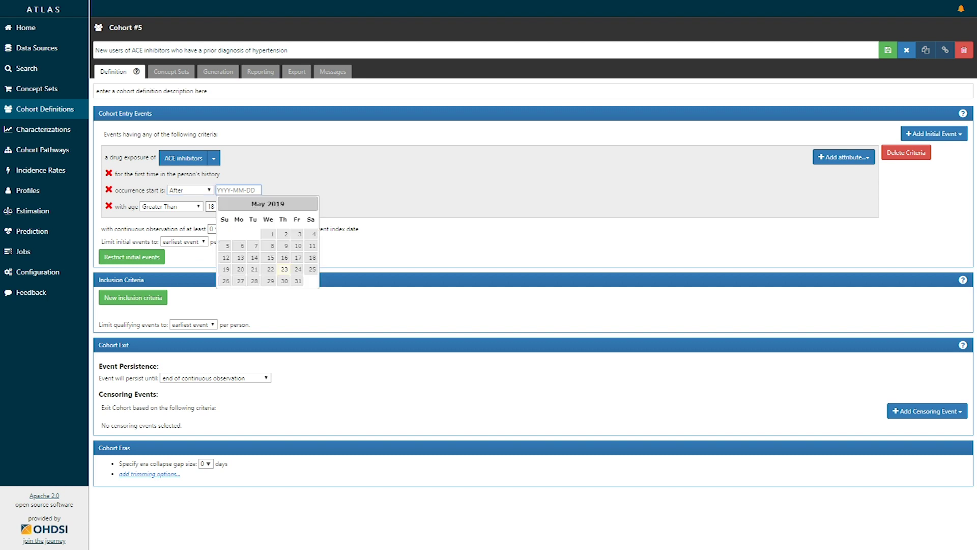
pyautogui.write('2000-01')
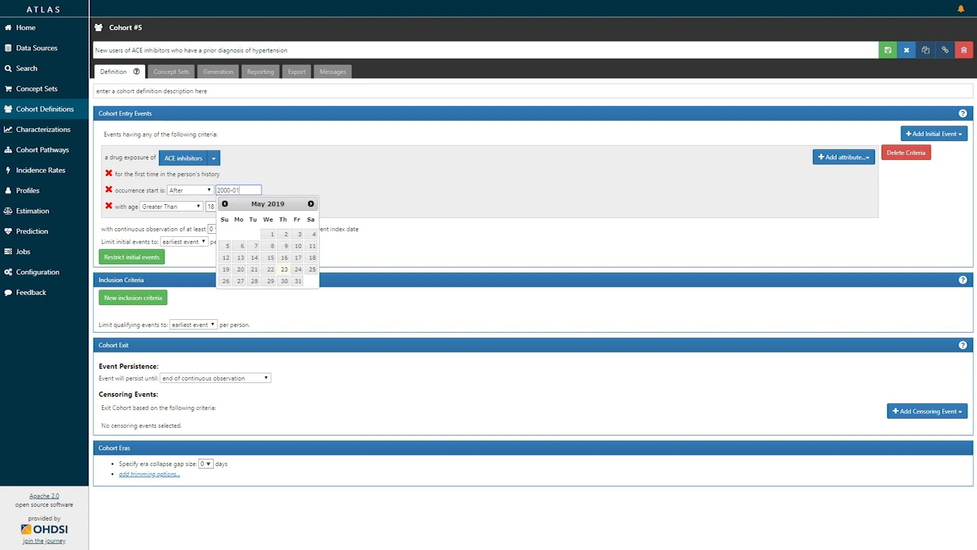
pyautogui.write('-01')
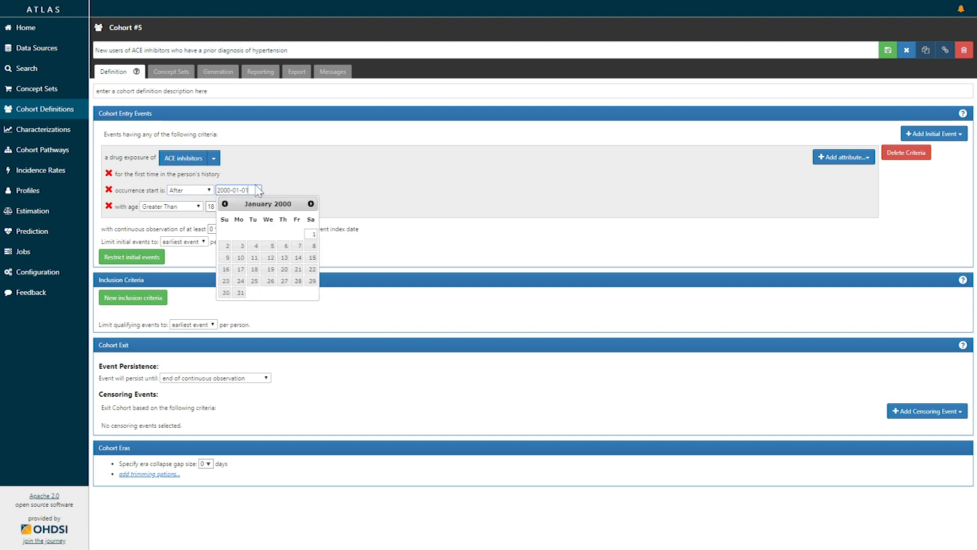
pyautogui.press('Return')
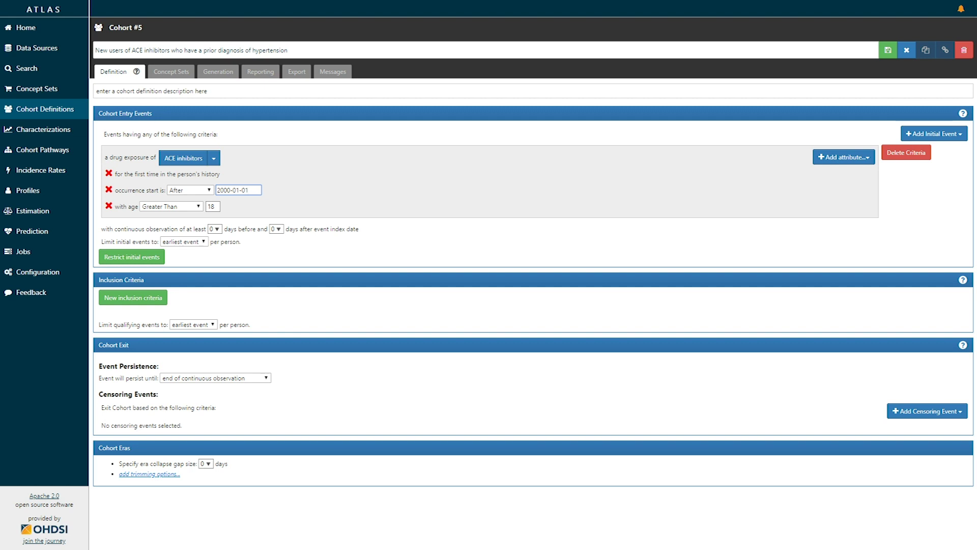
pyautogui.click(215, 228)
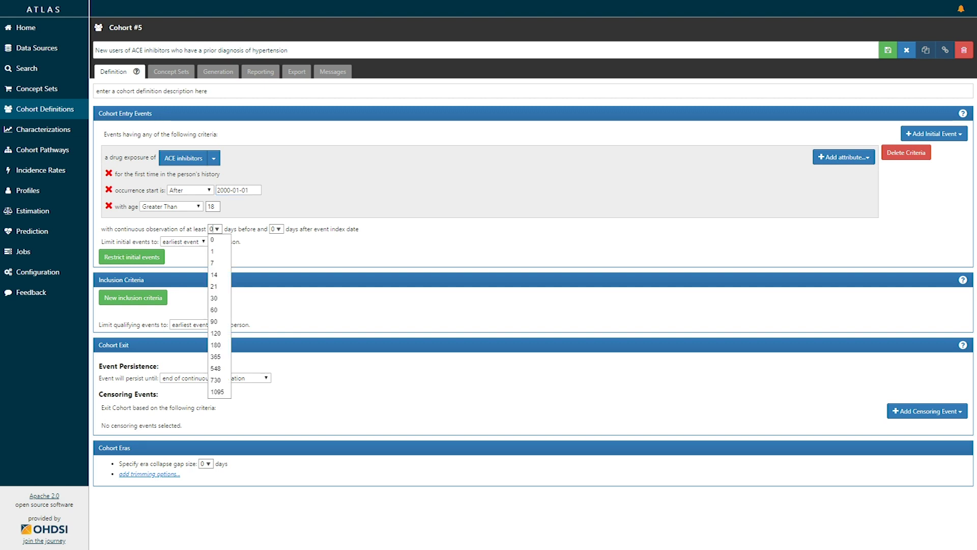
# Require 365 days of prior observation, keep the earliest-event limit, and add an inclusion rule.
pyautogui.click(216, 357)
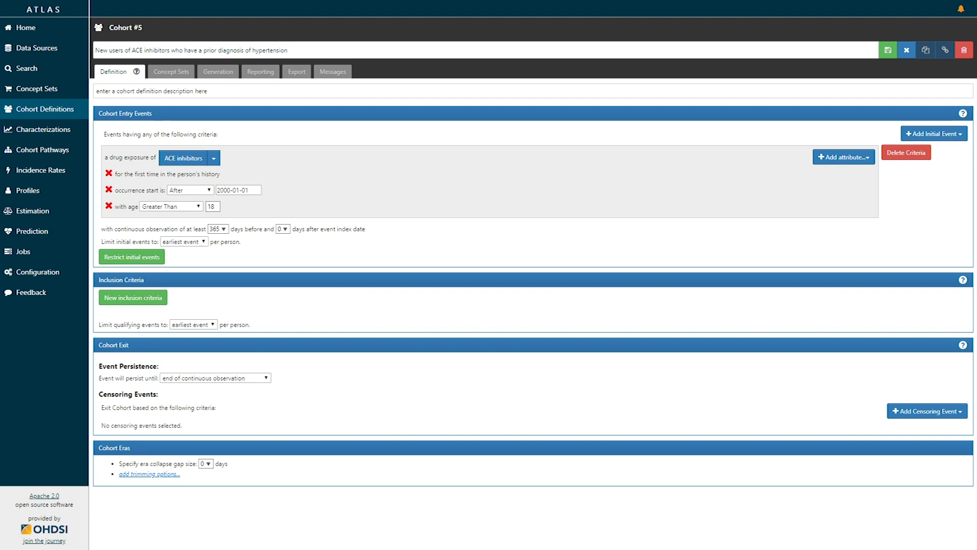
pyautogui.click(204, 242)
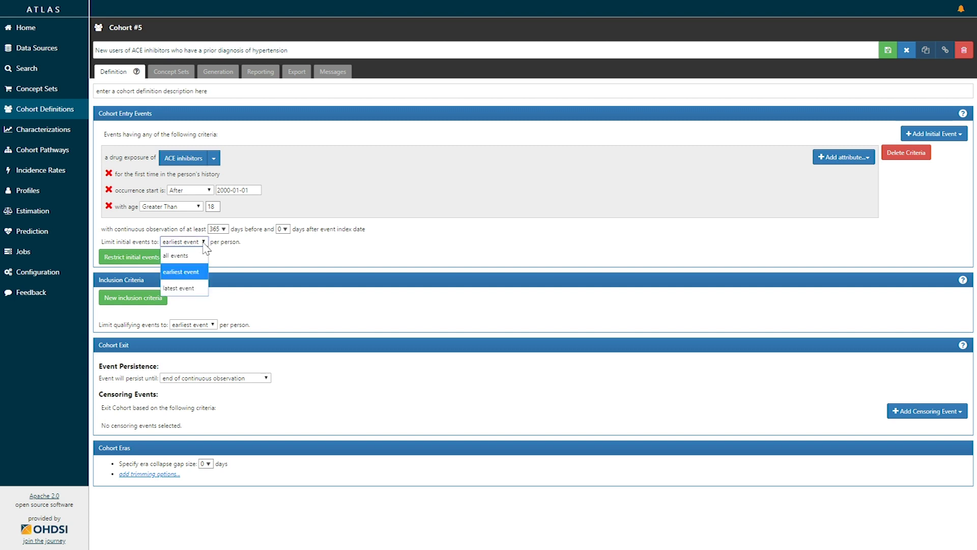
pyautogui.click(205, 275)
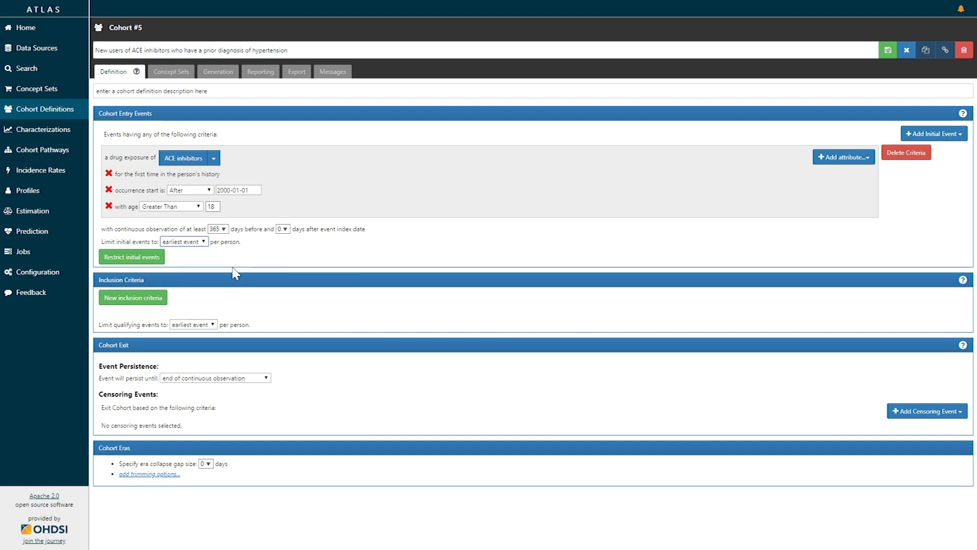
pyautogui.click(137, 301)
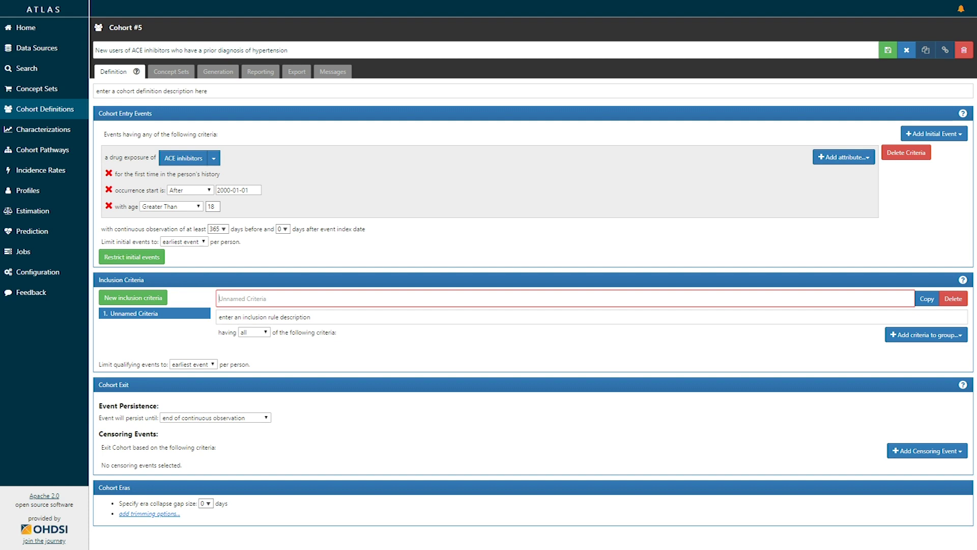
# Name the new inclusion rule 'have a prior diagnosis of hypertension'.
pyautogui.write('h')
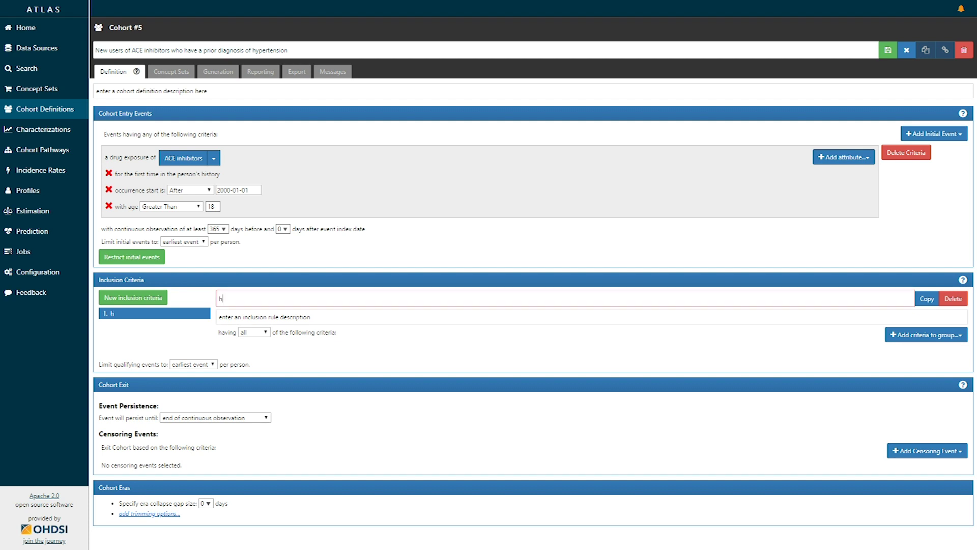
pyautogui.write('ave a prior diagnosis of p')
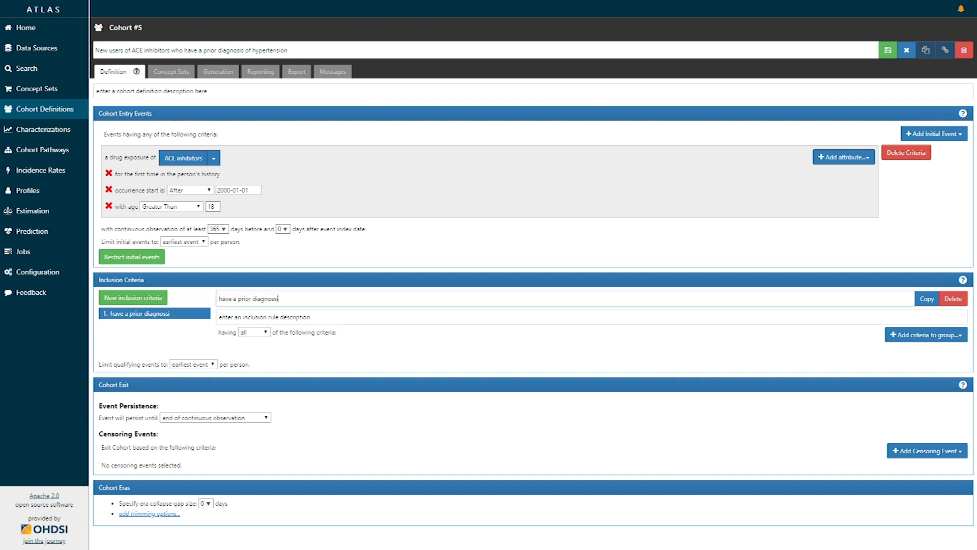
pyautogui.press('BackSpace')
pyautogui.write('hypertension')
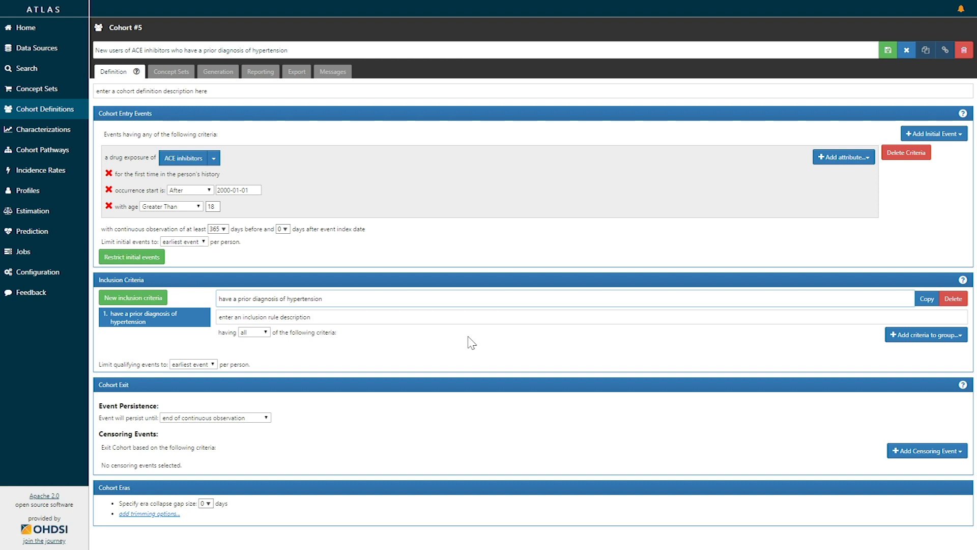
pyautogui.click(935, 336)
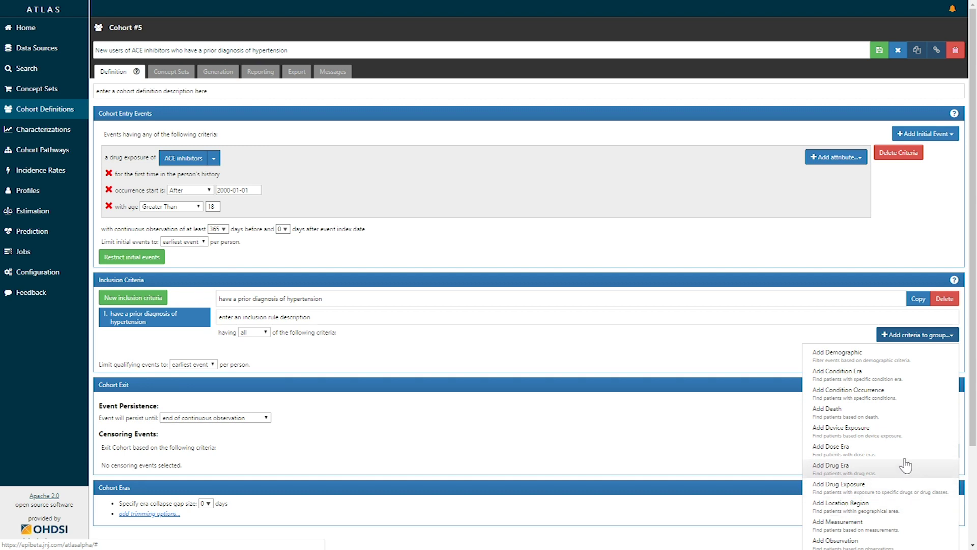
# Add a Condition Occurrence criterion (Any Condition, at least 1 occurrence) to the hypertension rule.
pyautogui.click(870, 399)
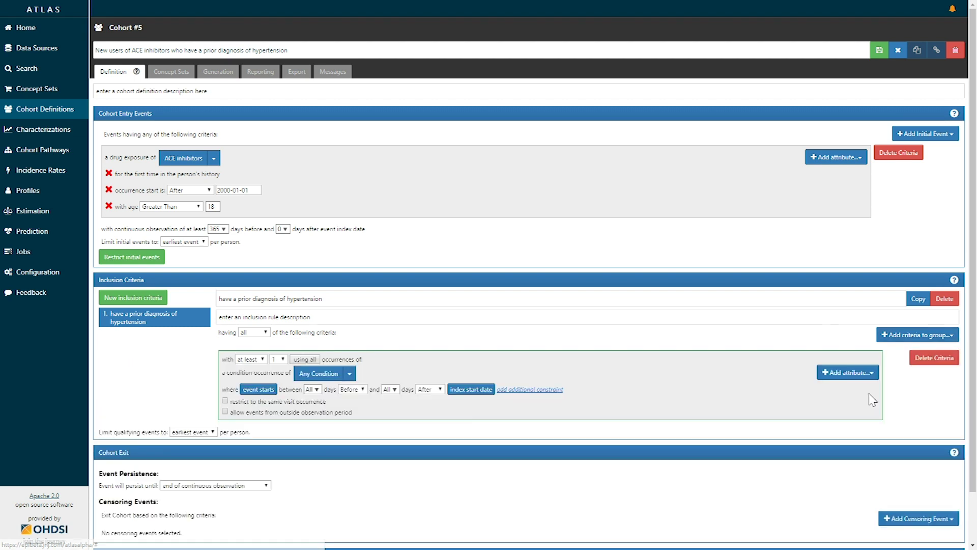
# Import the Hypertensive disorder concept set into the condition criterion, filtering the repository by 'hyper'.
pyautogui.click(349, 375)
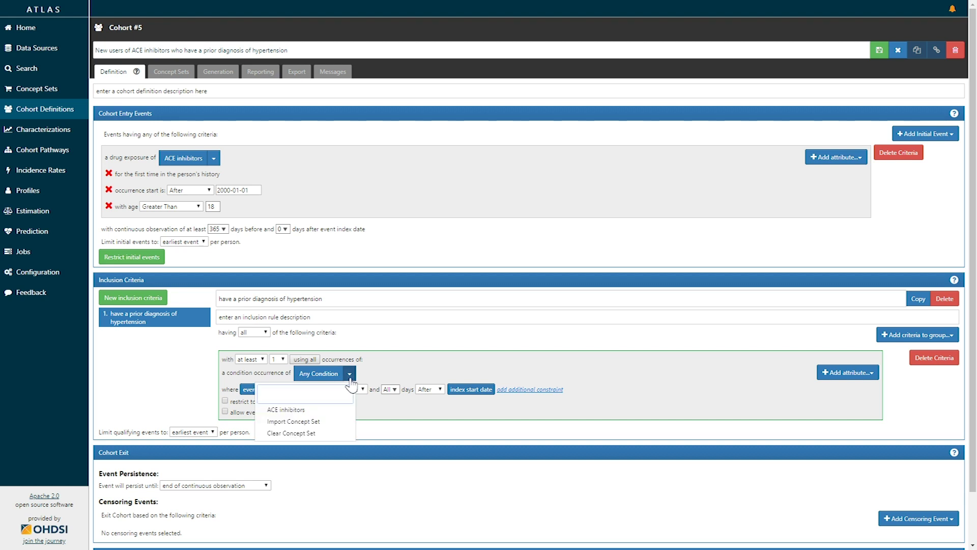
pyautogui.moveTo(333, 412)
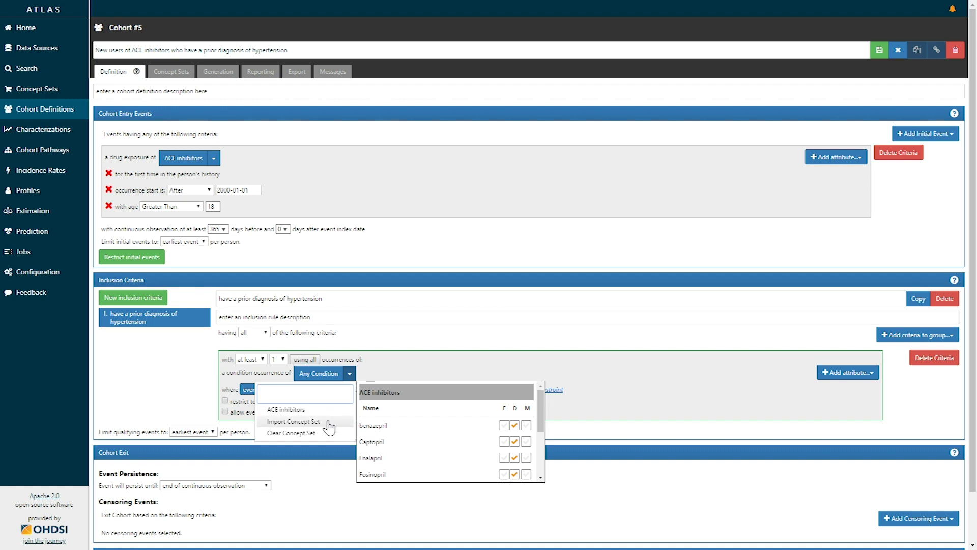
pyautogui.click(329, 426)
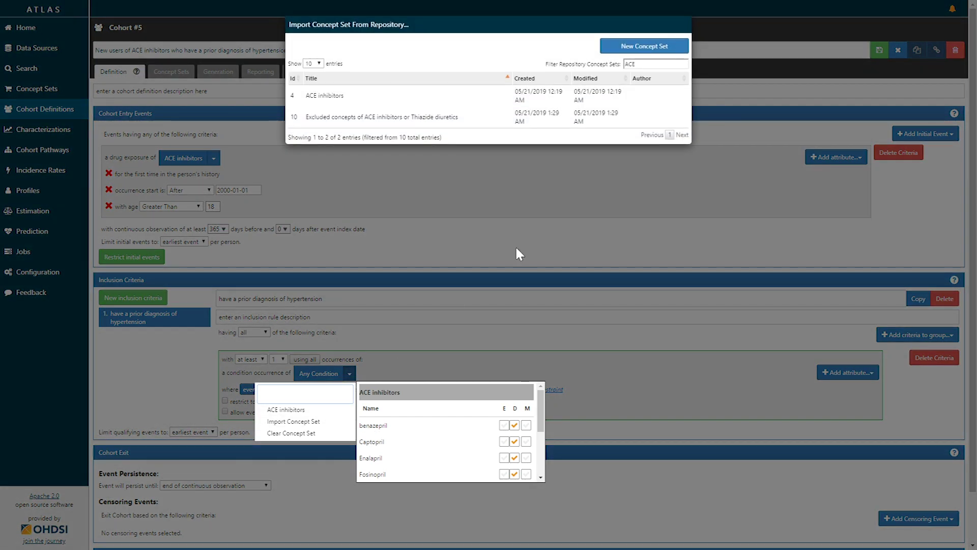
pyautogui.moveTo(638, 64); pyautogui.dragTo(610, 66)
pyautogui.press('BackSpace')
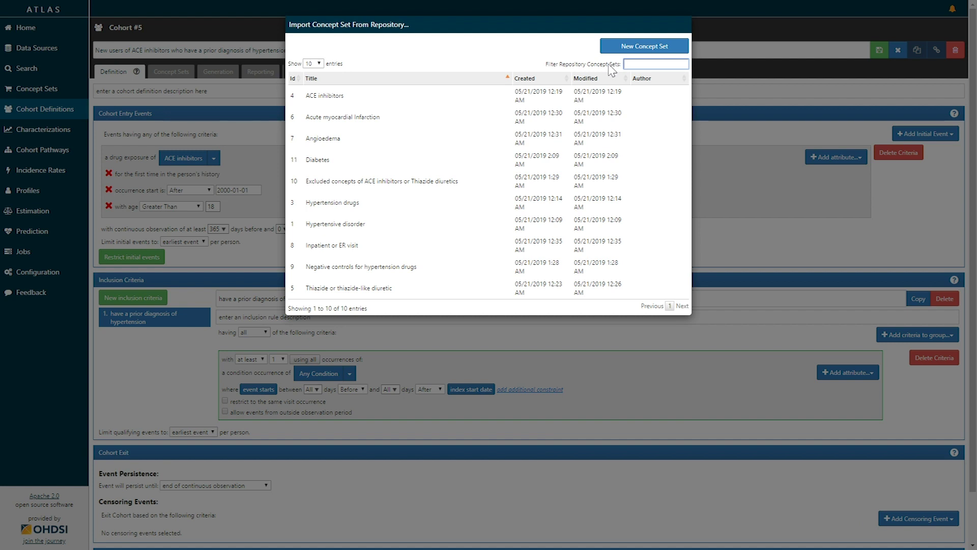
pyautogui.write('hy')
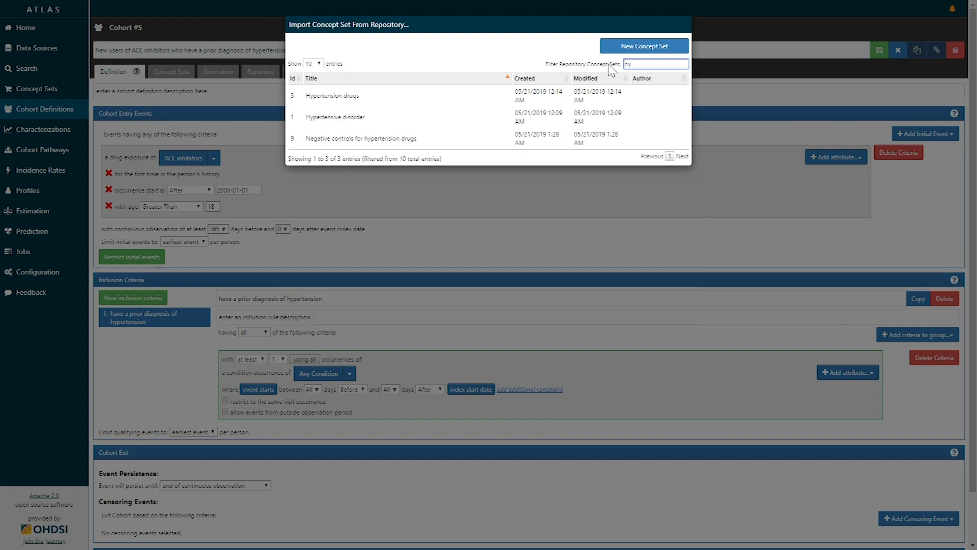
pyautogui.write('per')
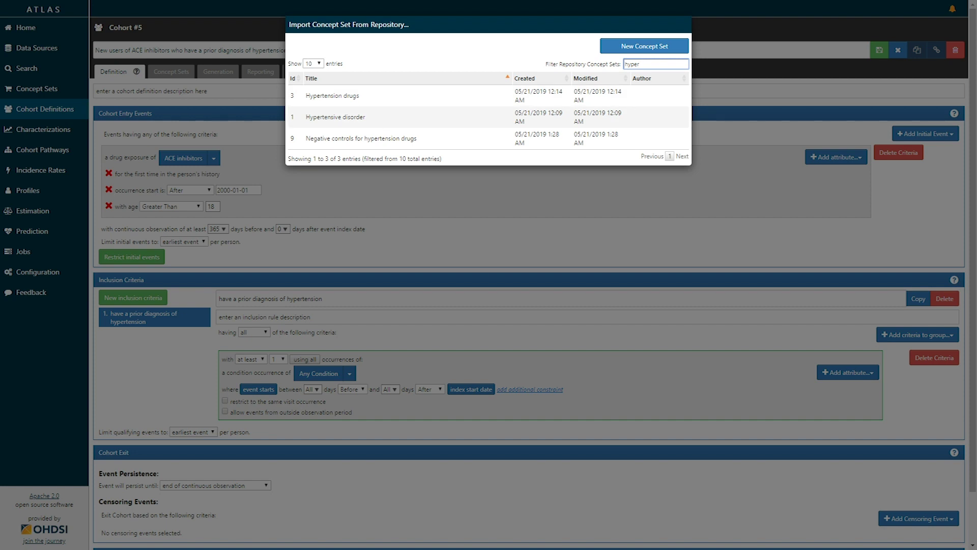
pyautogui.click(335, 117)
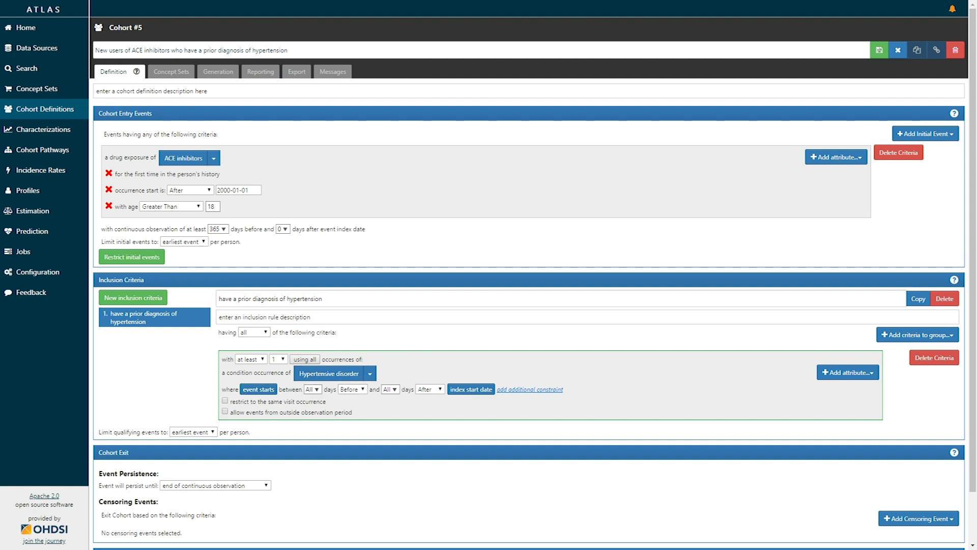
# Set the occurrence window end to 0 days Before the index start date.
pyautogui.click(390, 389)
pyautogui.click(392, 414)
pyautogui.click(425, 389)
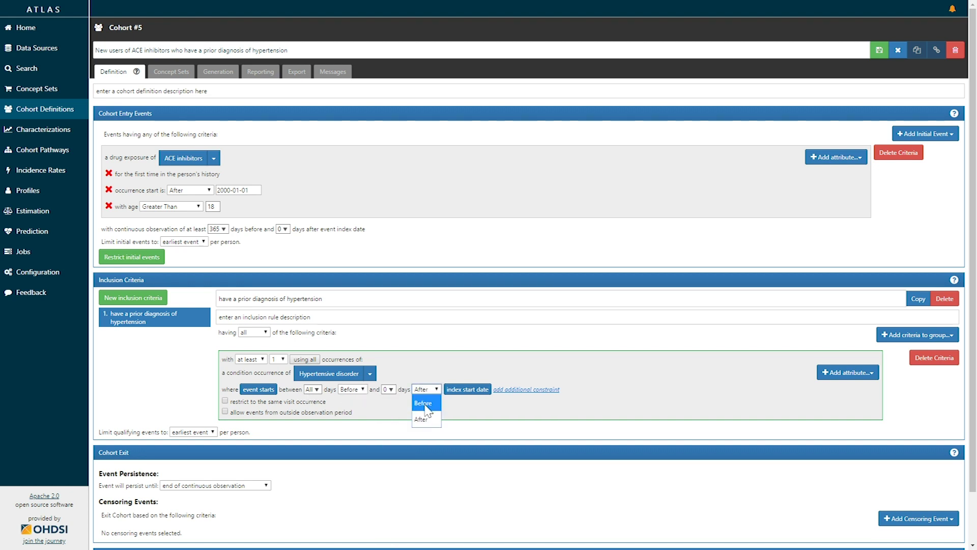
pyautogui.click(424, 403)
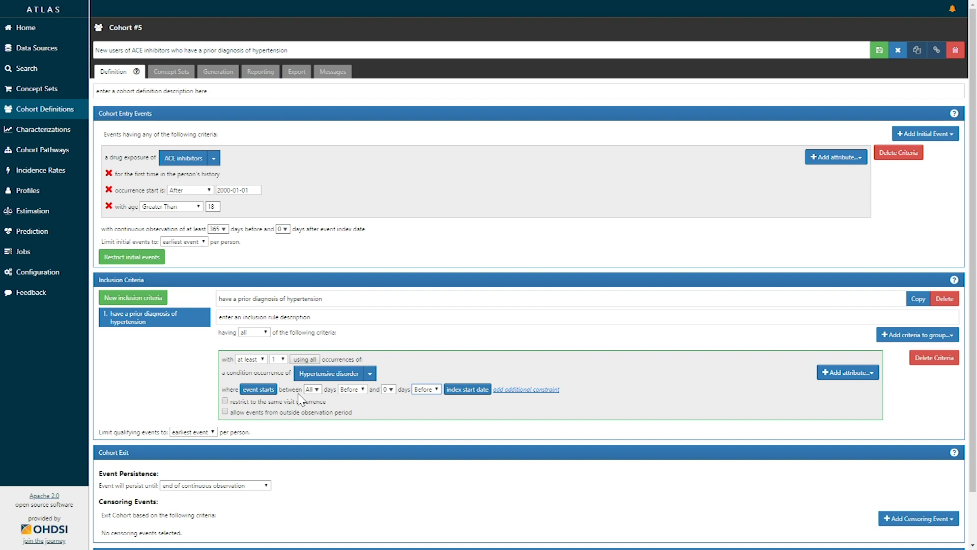
# Set the cohort exit to persist until the end of a continuous drug exposure.
pyautogui.scroll(-2, 203, 385)
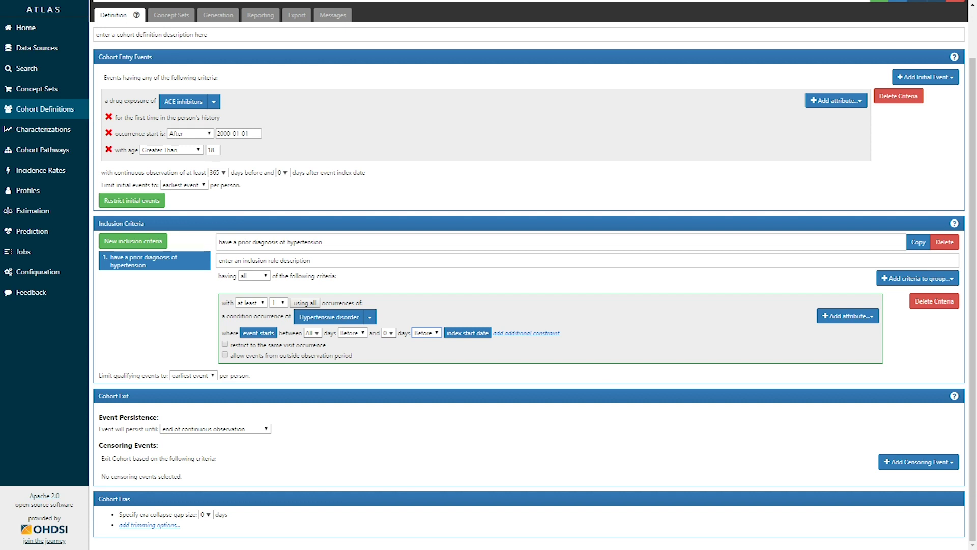
pyautogui.click(262, 430)
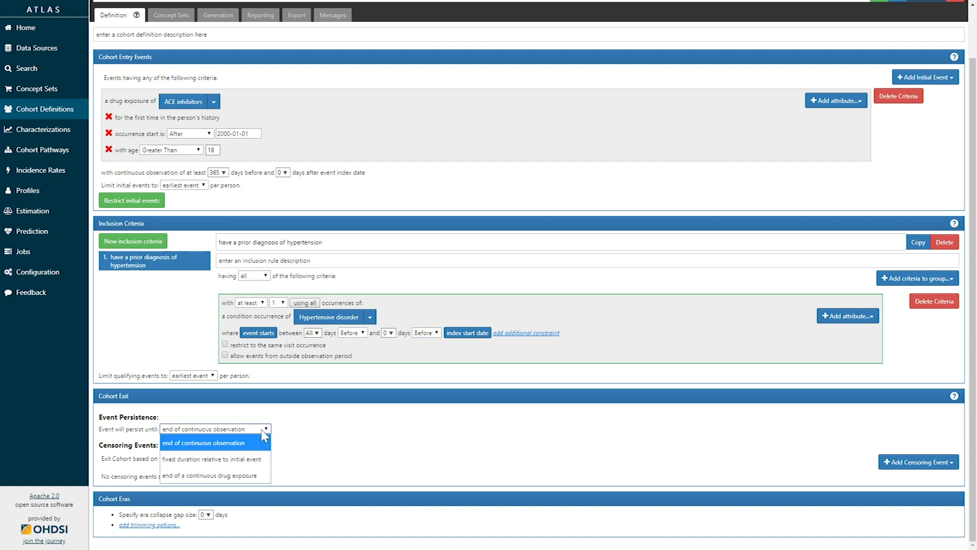
pyautogui.click(251, 476)
# Choose ACE inhibitors as the exit drug concept set.
pyautogui.scroll(-3, 343, 471)
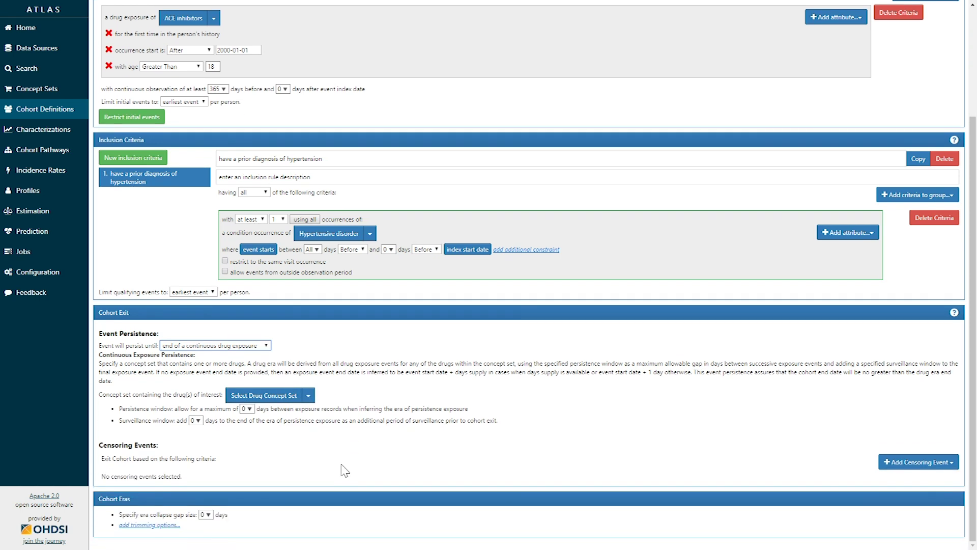
pyautogui.click(309, 396)
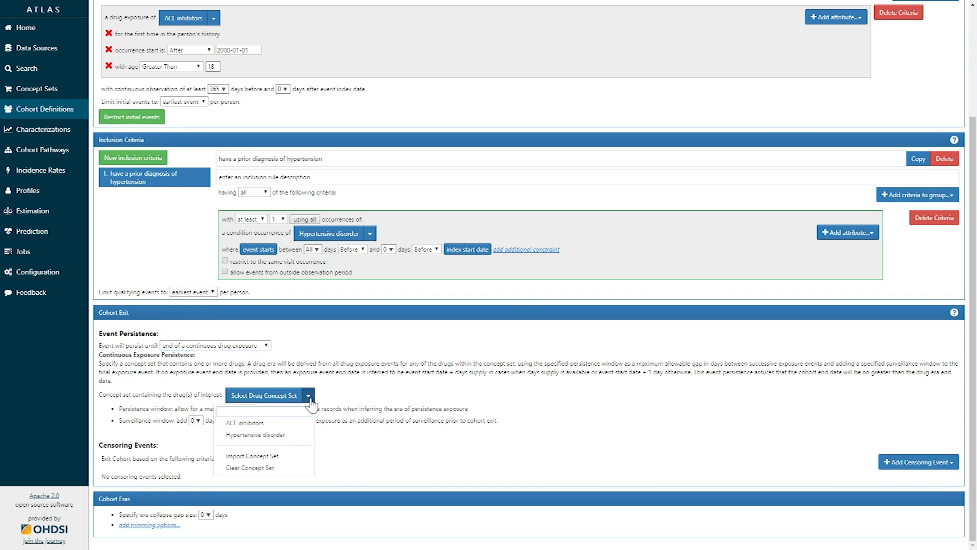
pyautogui.moveTo(288, 426)
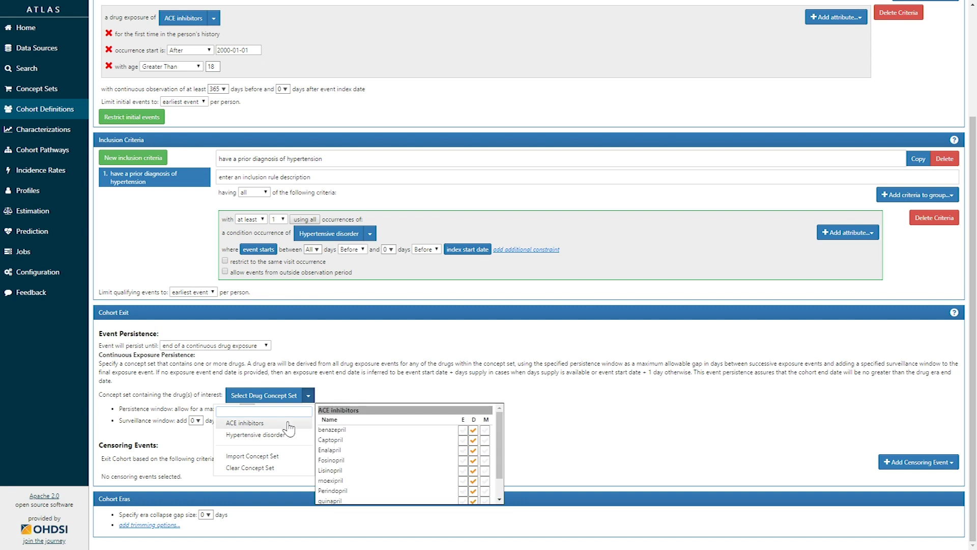
pyautogui.click(288, 426)
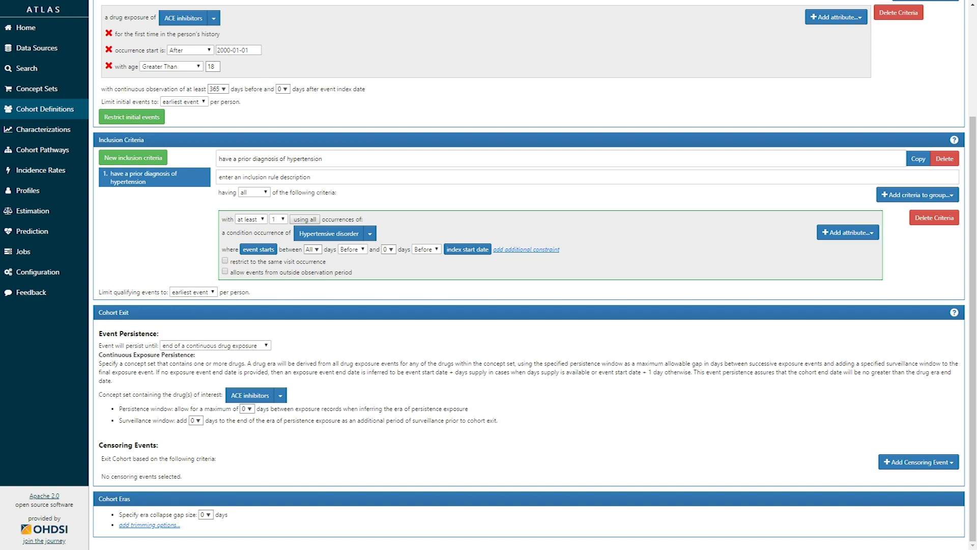
# Set the exit persistence window to 30 days.
pyautogui.click(247, 409)
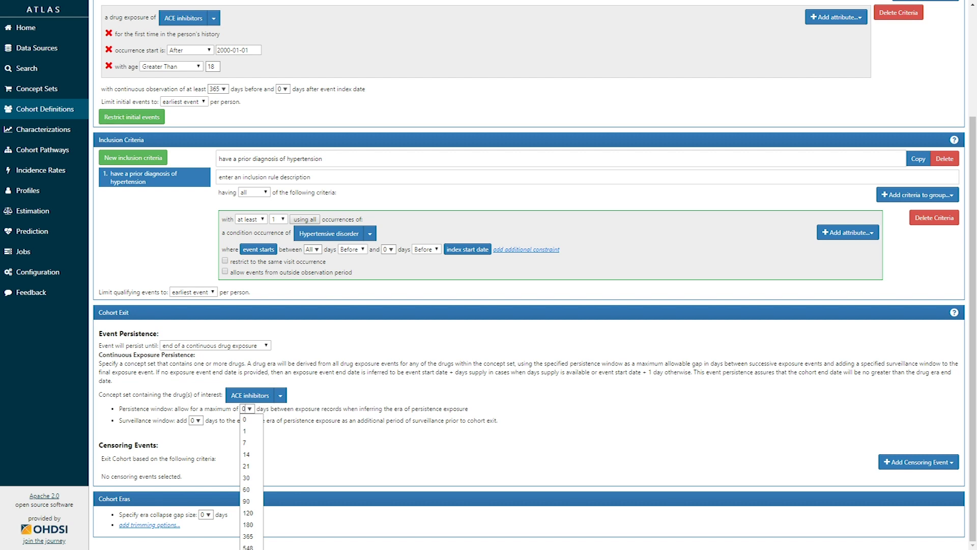
pyautogui.click(249, 478)
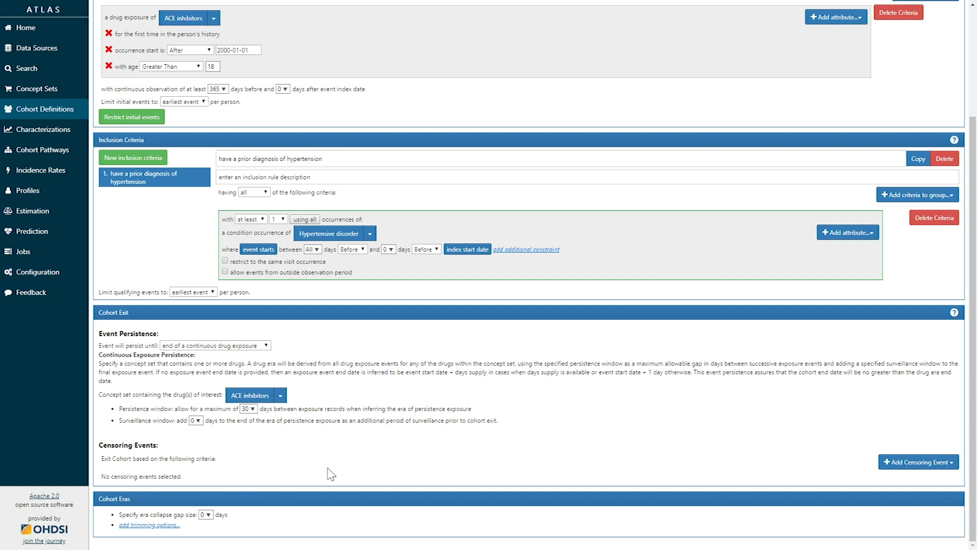
pyautogui.scroll(3, 328, 473)
# Review the full cohort definition and save it as Cohort #5.
pyautogui.scroll(-3, 327, 473)
pyautogui.scroll(1, 329, 529)
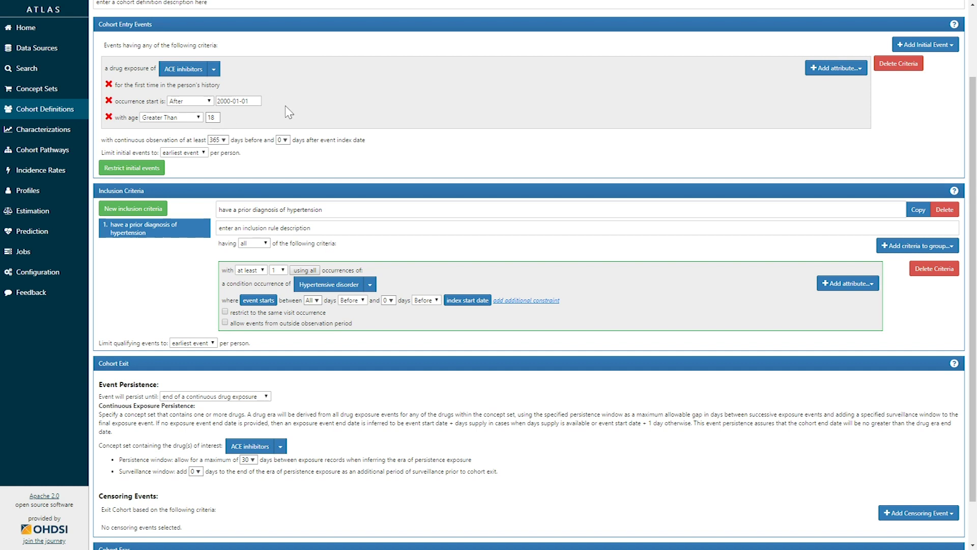
pyautogui.scroll(1, 271, 127)
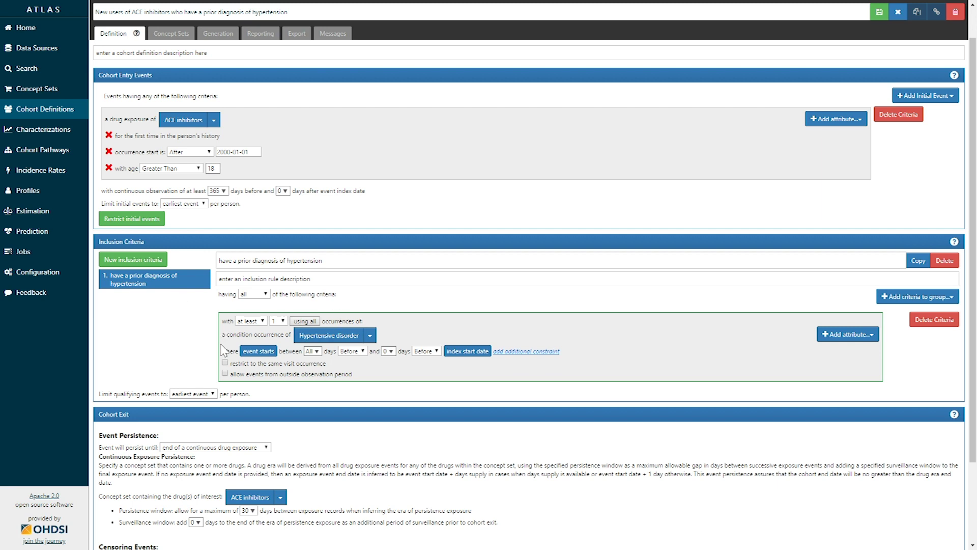
pyautogui.scroll(-1, 209, 354)
pyautogui.scroll(-1, 208, 354)
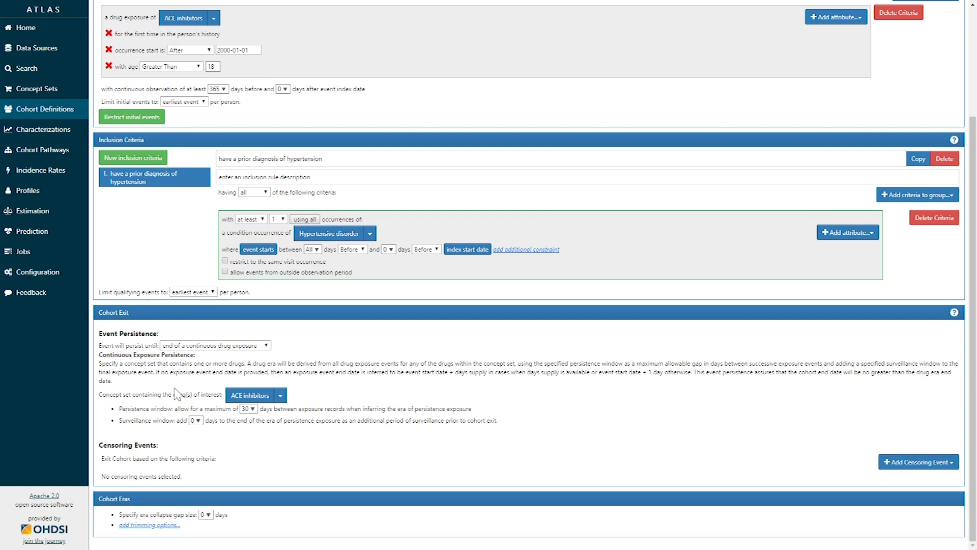
pyautogui.scroll(3, 175, 393)
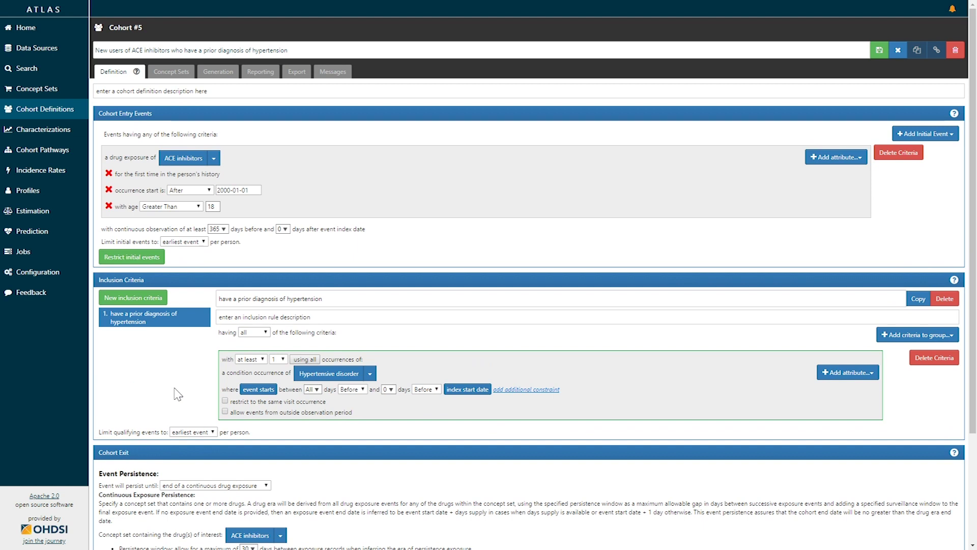
pyautogui.click(873, 49)
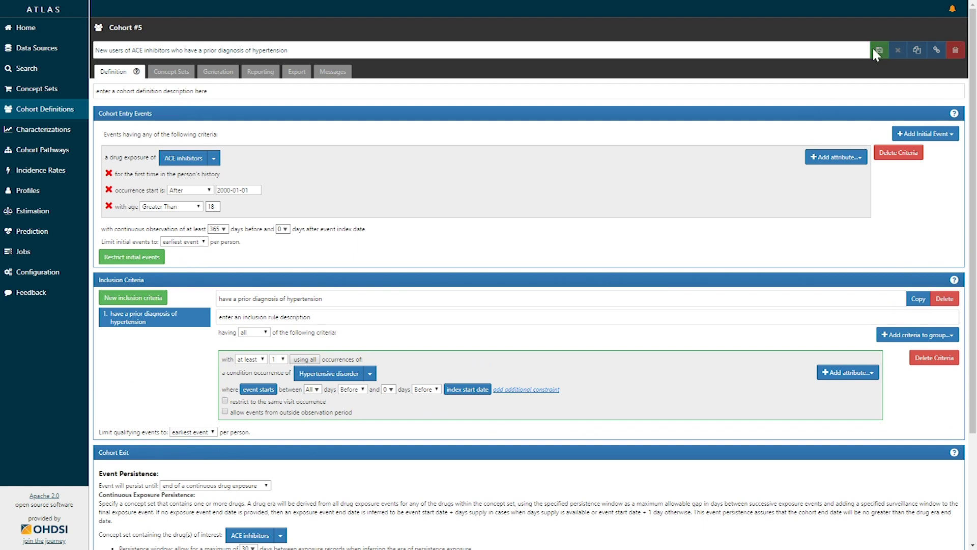
# Review the ACE inhibitors and Hypertensive disorder concept sets, then go to Generation.
pyautogui.click(176, 75)
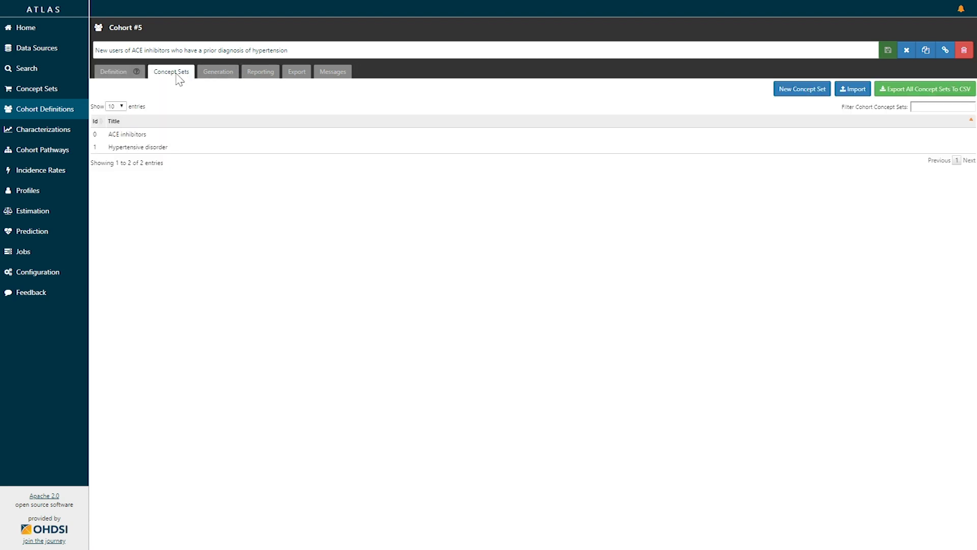
pyautogui.click(151, 135)
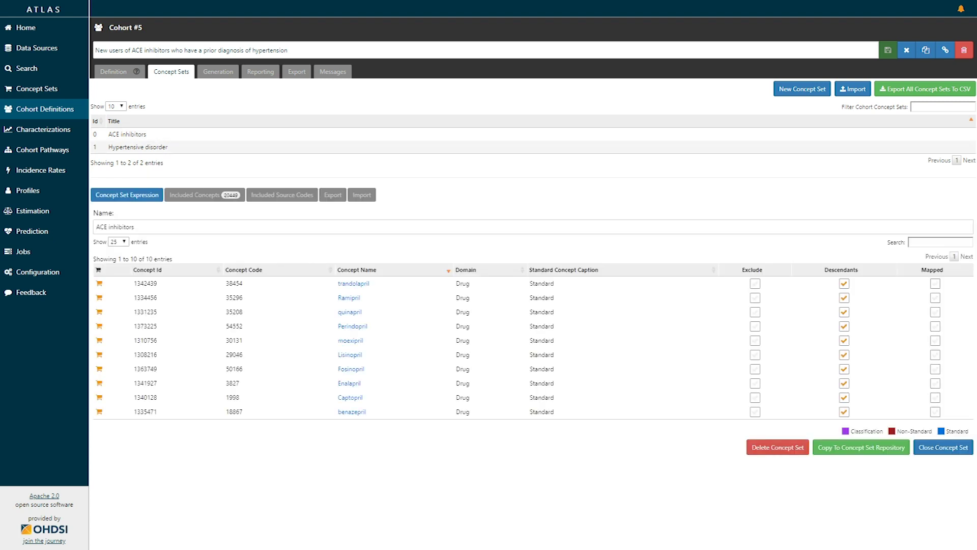
pyautogui.click(182, 146)
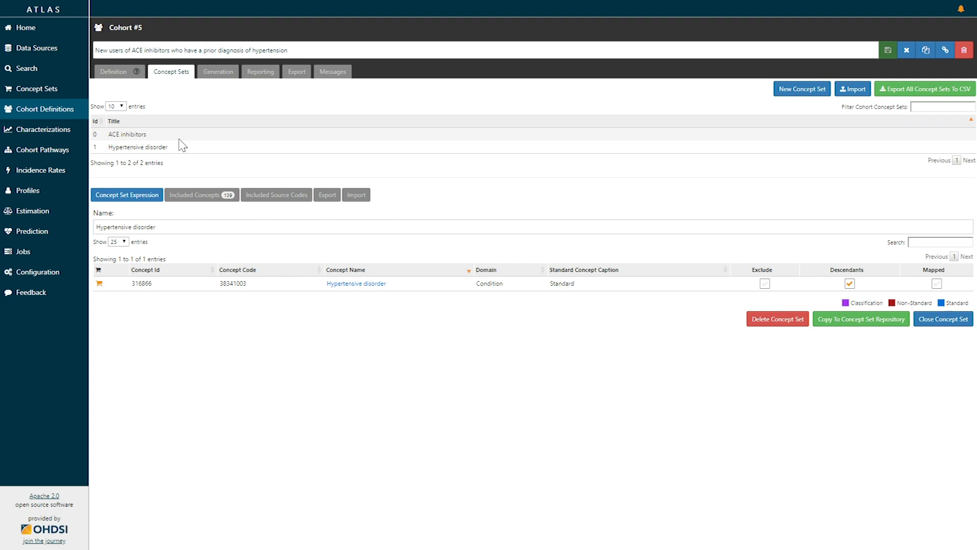
pyautogui.click(221, 73)
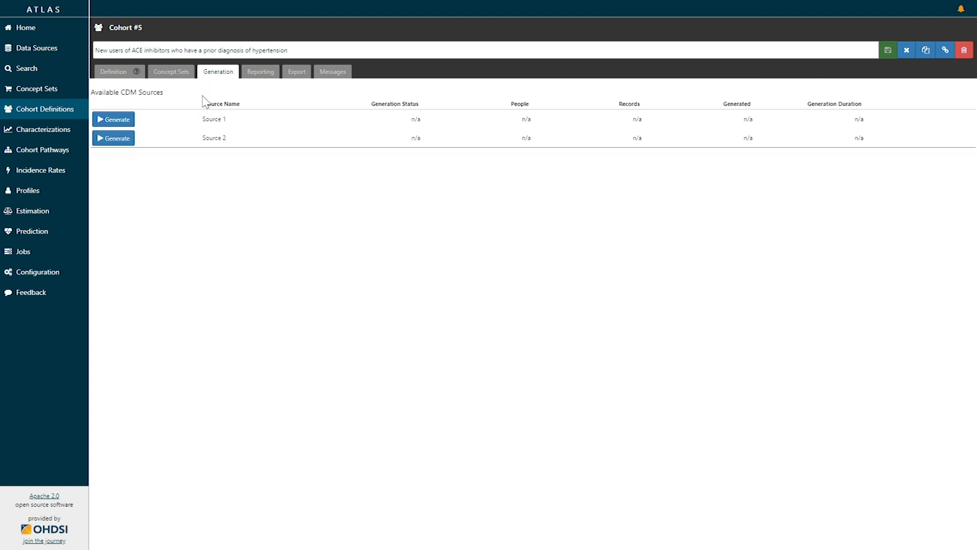
# Generate Cohort #5 on Source 1 and view its readable text export.
pyautogui.click(121, 120)
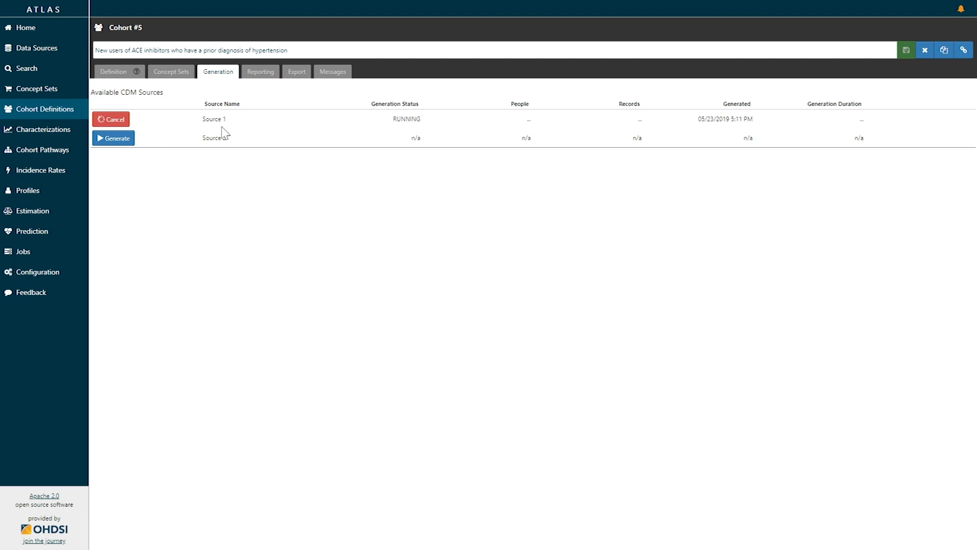
pyautogui.click(297, 72)
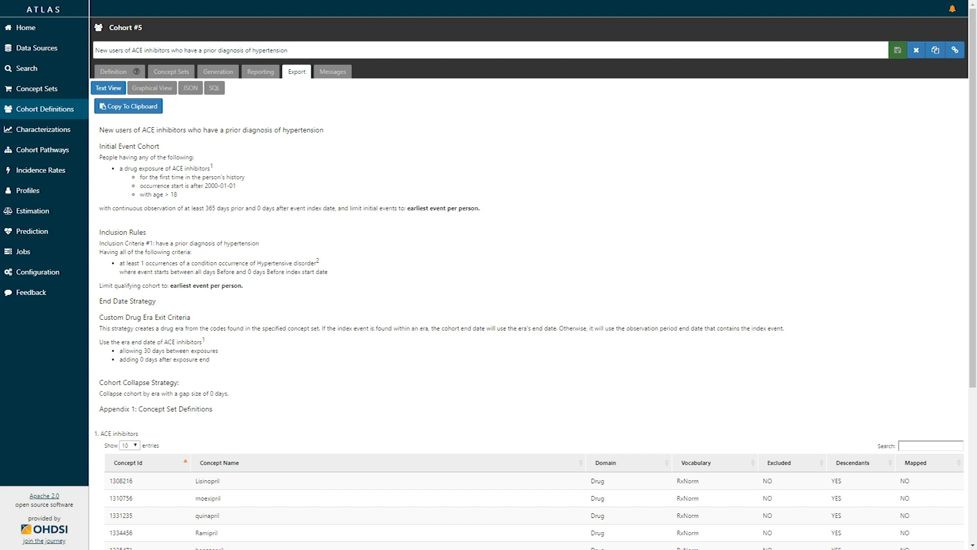
# Review the graphical, JSON and SQL exports, then check the empty Messages list.
pyautogui.click(162, 90)
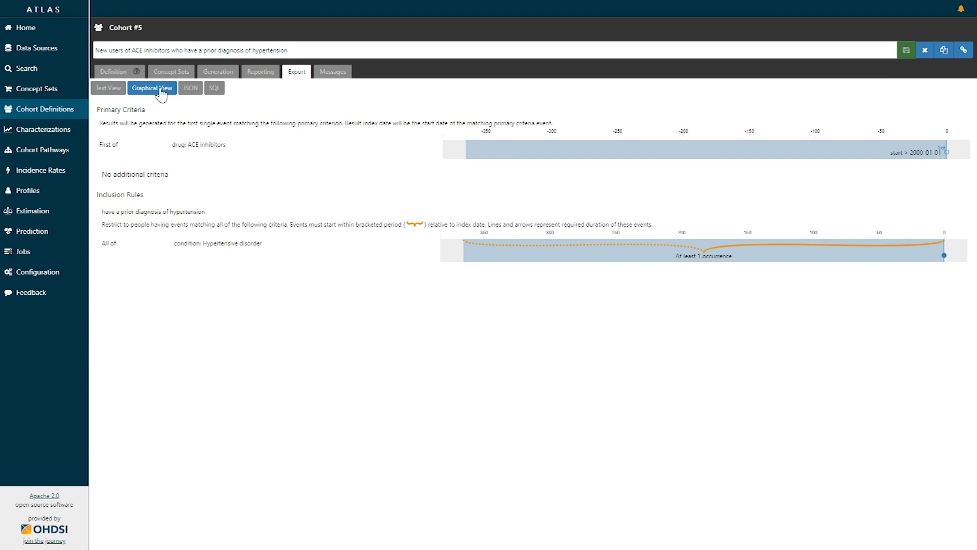
pyautogui.click(191, 91)
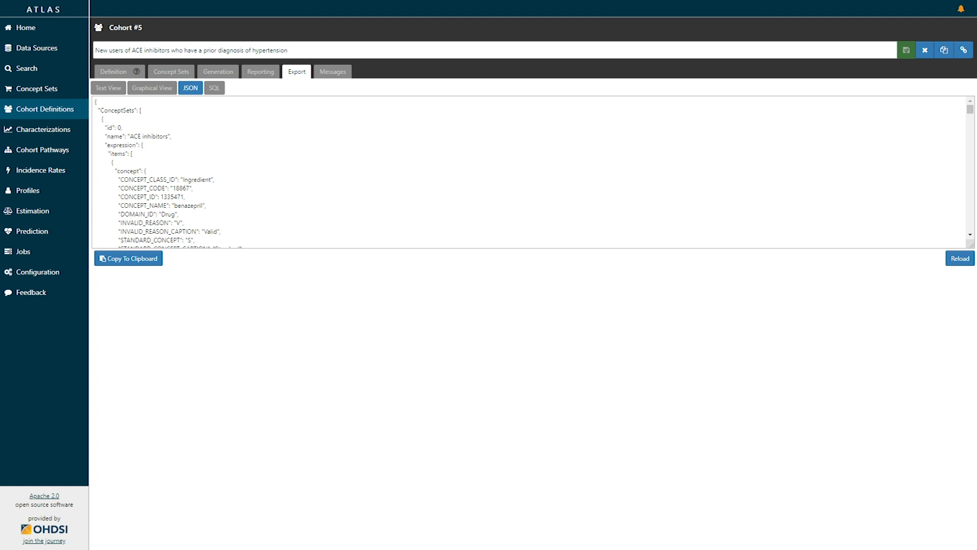
pyautogui.click(213, 89)
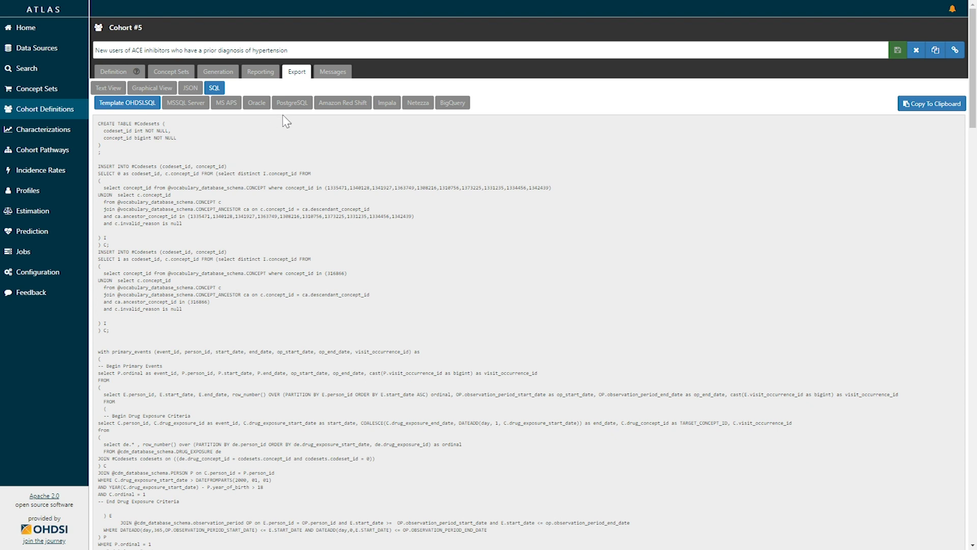
pyautogui.click(332, 72)
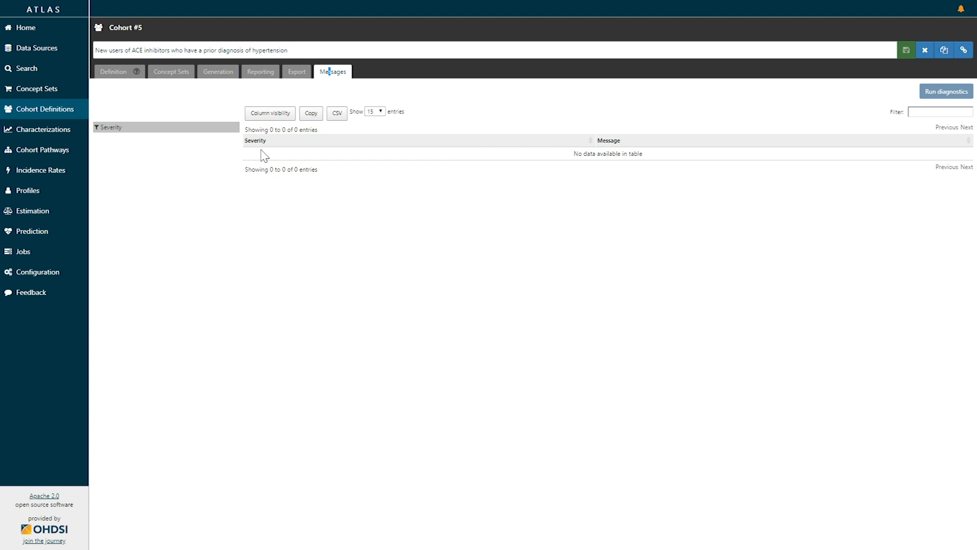
# Return to the Definition editor and close Cohort #5 back to the definitions list.
pyautogui.click(116, 83)
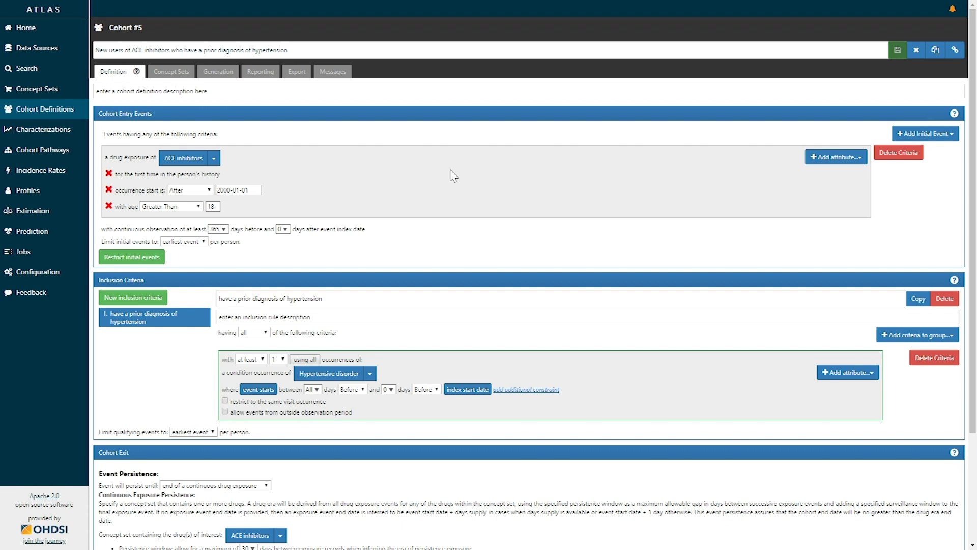
pyautogui.click(916, 50)
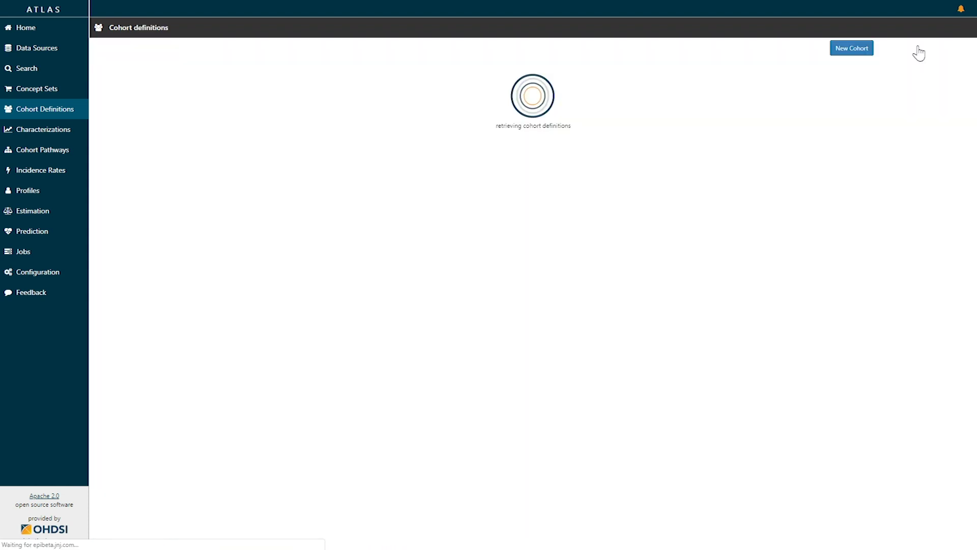